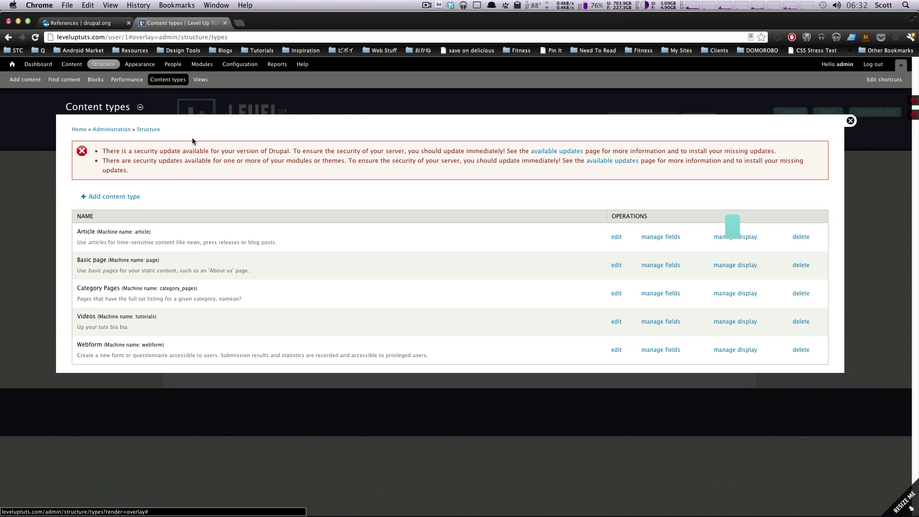
Step: On the References project page, highlight the module name and the maintainer notes
{"action": "left_click", "coordinate": [86, 24]}
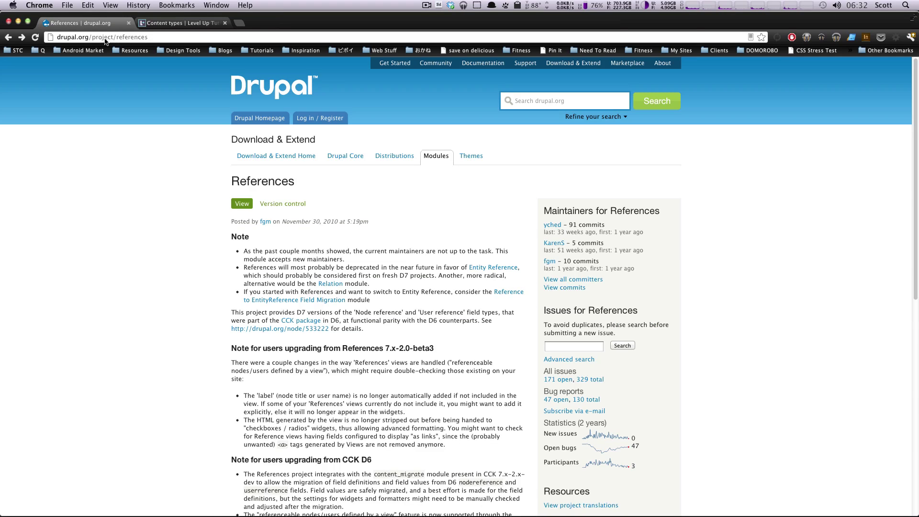
{"action": "left_click_drag", "start_coordinate": [168, 38], "coordinate": [109, 34]}
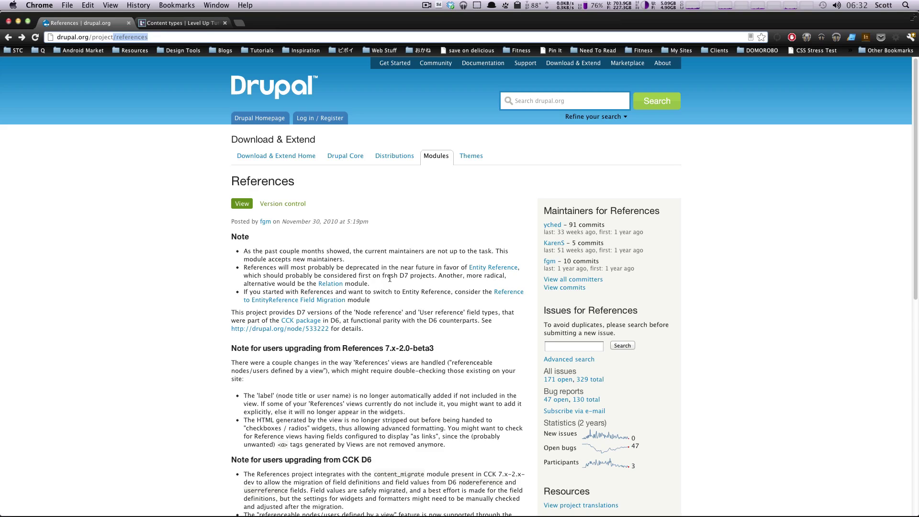
{"action": "left_click", "coordinate": [410, 253]}
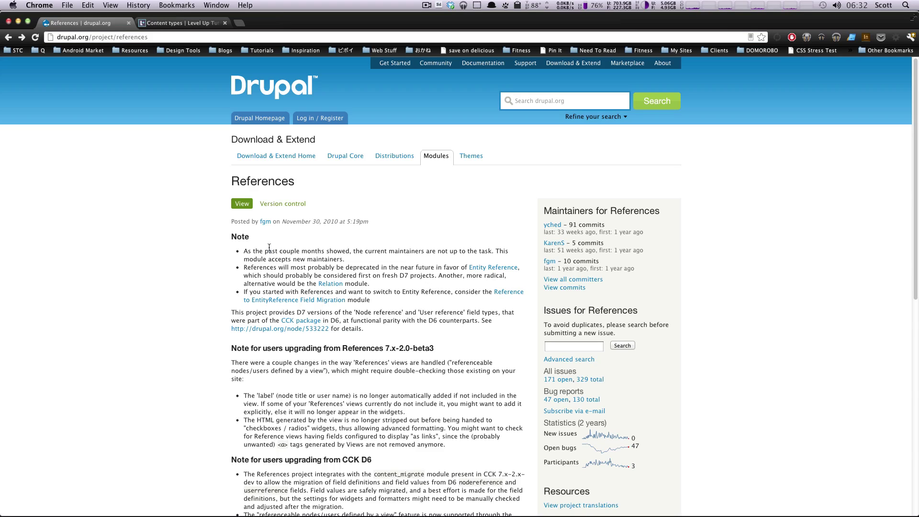
{"action": "left_click_drag", "start_coordinate": [268, 250], "coordinate": [344, 259]}
{"action": "left_click", "coordinate": [409, 254]}
{"action": "left_click_drag", "start_coordinate": [353, 250], "coordinate": [344, 261]}
{"action": "left_click", "coordinate": [343, 261]}
{"action": "scroll", "coordinate": [342, 262], "scroll_direction": "down", "scroll_amount": 5}
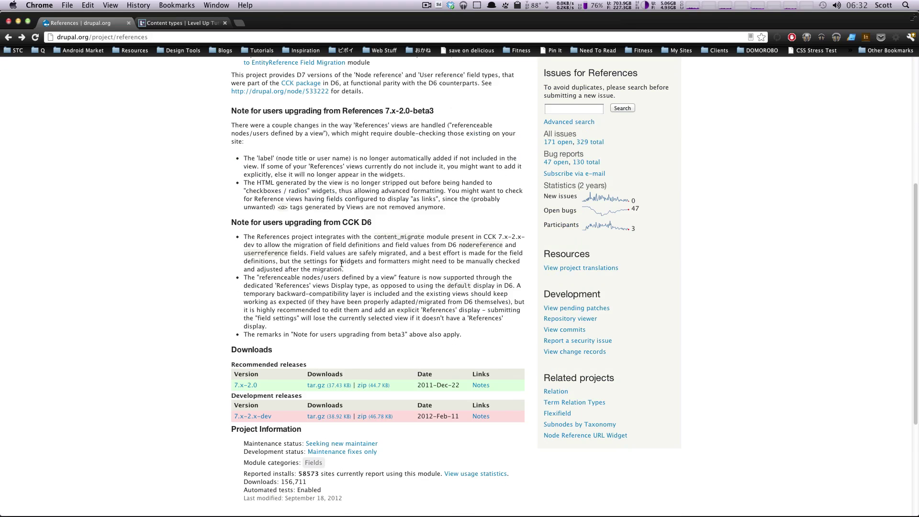
{"action": "scroll", "coordinate": [341, 264], "scroll_direction": "up", "scroll_amount": 5}
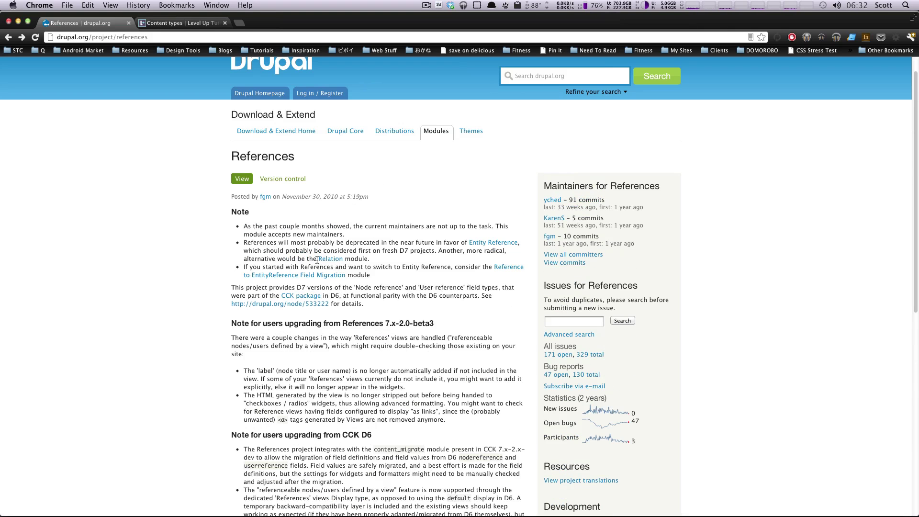
Step: Highlight the deprecation note favouring Entity Reference and the 2011-Dec-22 release date
{"action": "left_click_drag", "start_coordinate": [288, 243], "coordinate": [451, 250]}
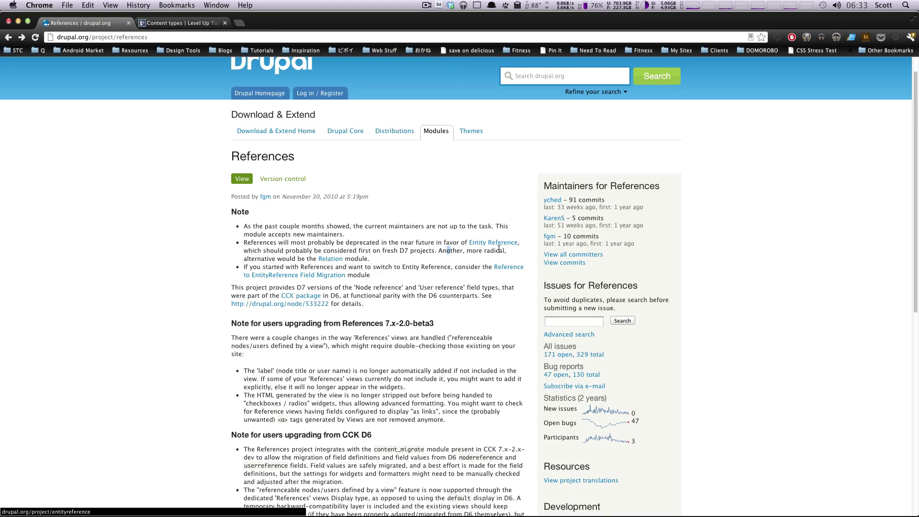
{"action": "scroll", "coordinate": [400, 312], "scroll_direction": "down", "scroll_amount": 7}
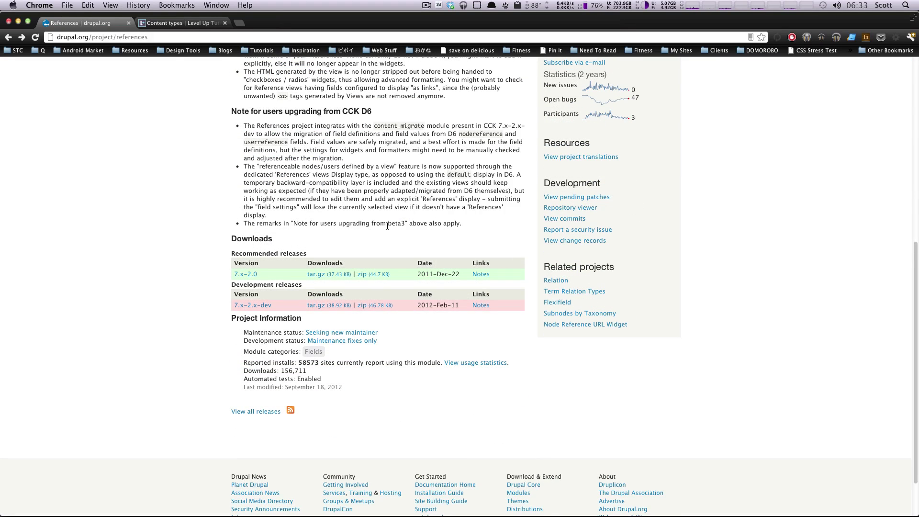
{"action": "scroll", "coordinate": [387, 227], "scroll_direction": "up", "scroll_amount": 3}
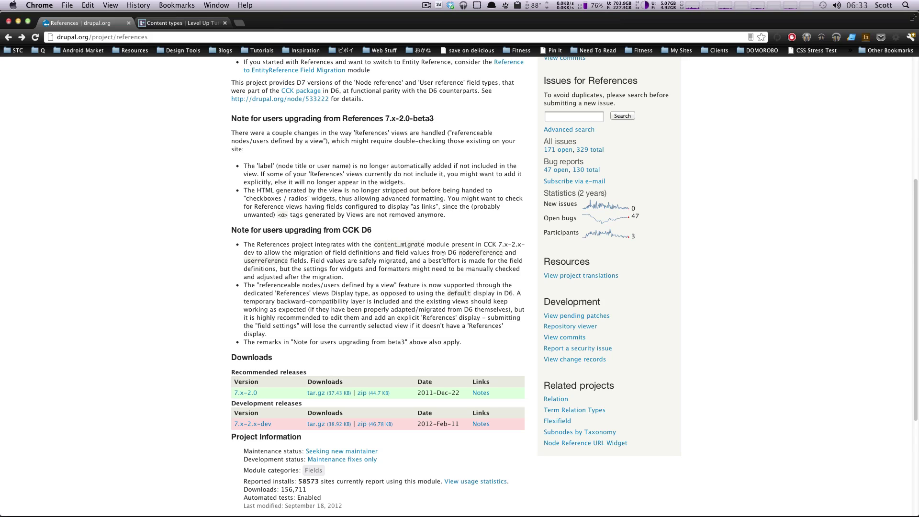
{"action": "scroll", "coordinate": [447, 253], "scroll_direction": "up", "scroll_amount": 5}
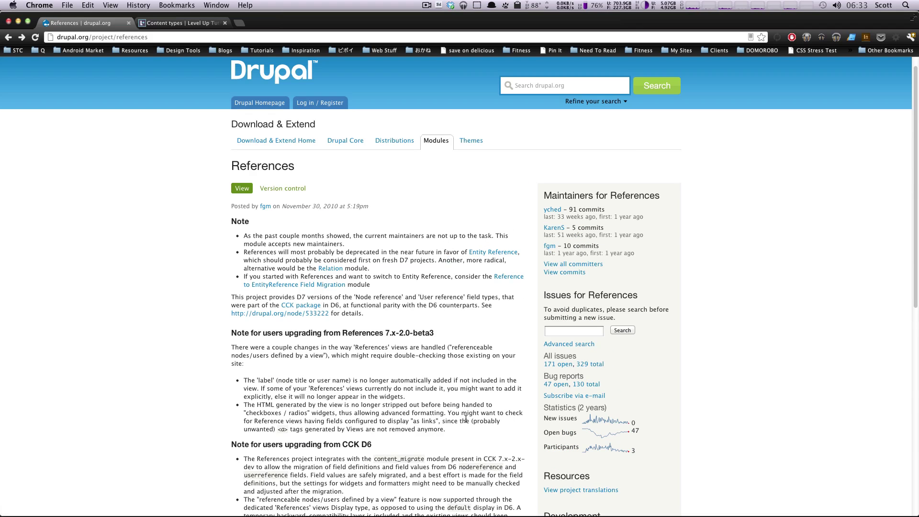
{"action": "scroll", "coordinate": [317, 193], "scroll_direction": "down", "scroll_amount": 10}
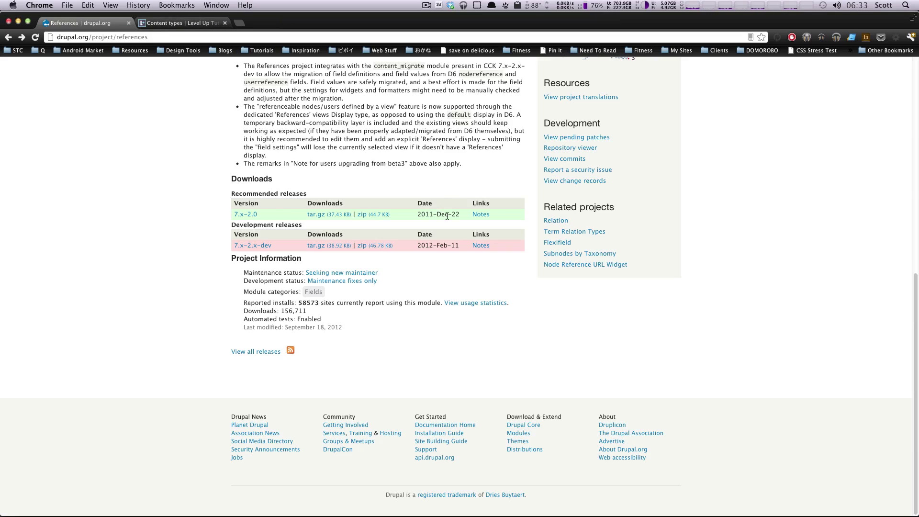
{"action": "left_click_drag", "start_coordinate": [460, 214], "coordinate": [417, 214]}
Step: Return to the 'Content types | Level Up Tuts' tab listing the site's content types
{"action": "left_click", "coordinate": [169, 23]}
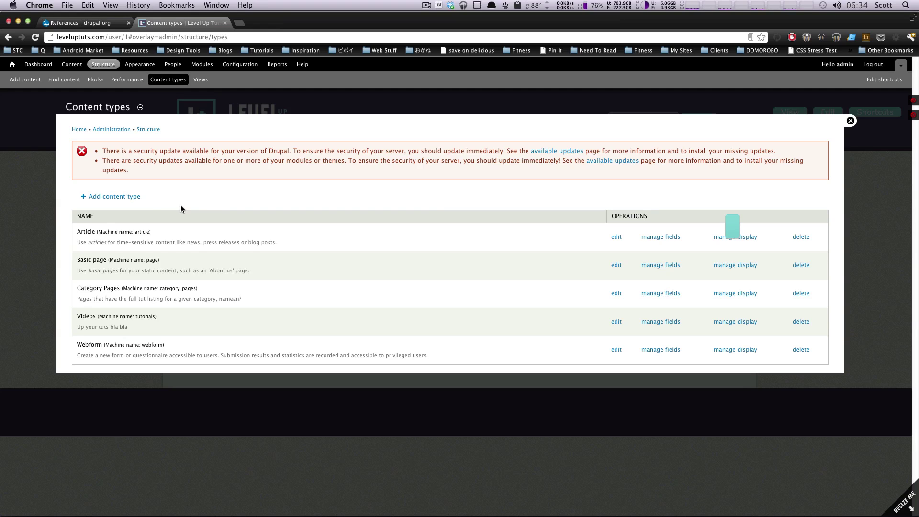
Step: Start a new content type named 'Course' with title field label 'Course Title'
{"action": "left_click", "coordinate": [141, 198]}
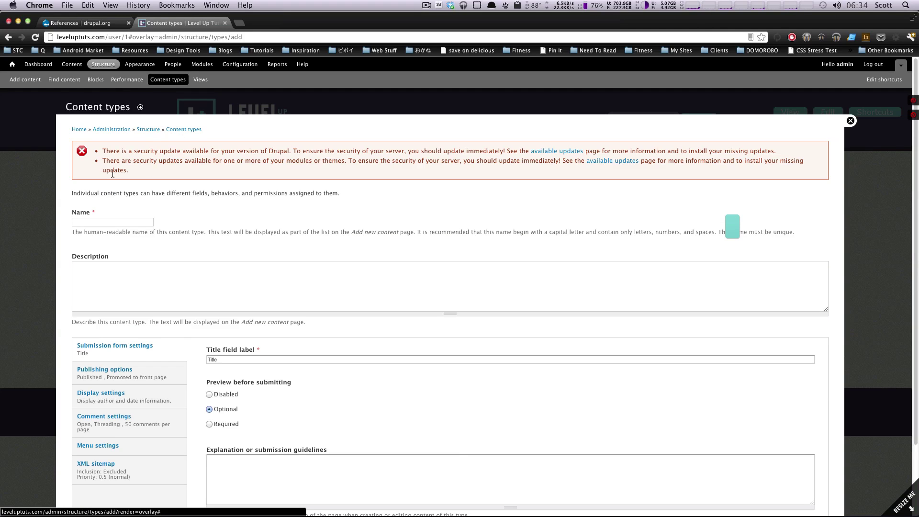
{"action": "left_click", "coordinate": [95, 222]}
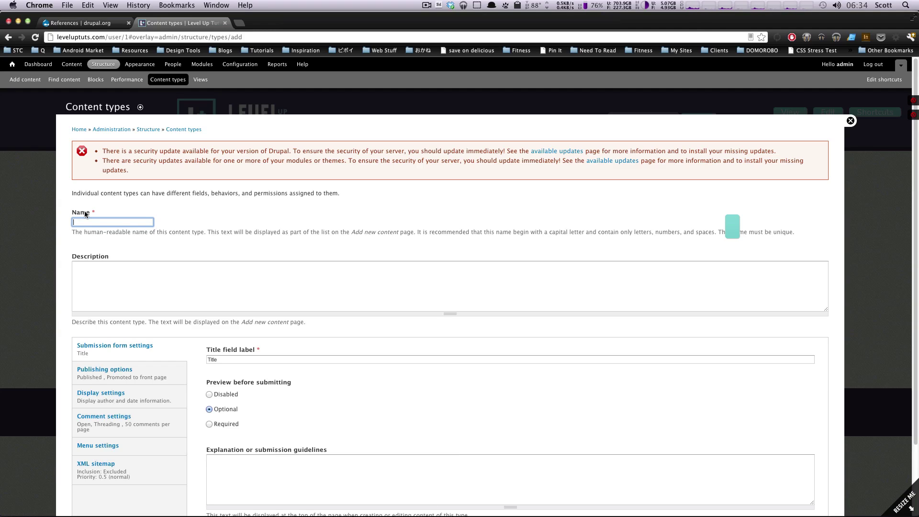
{"action": "type", "text": "Course"}
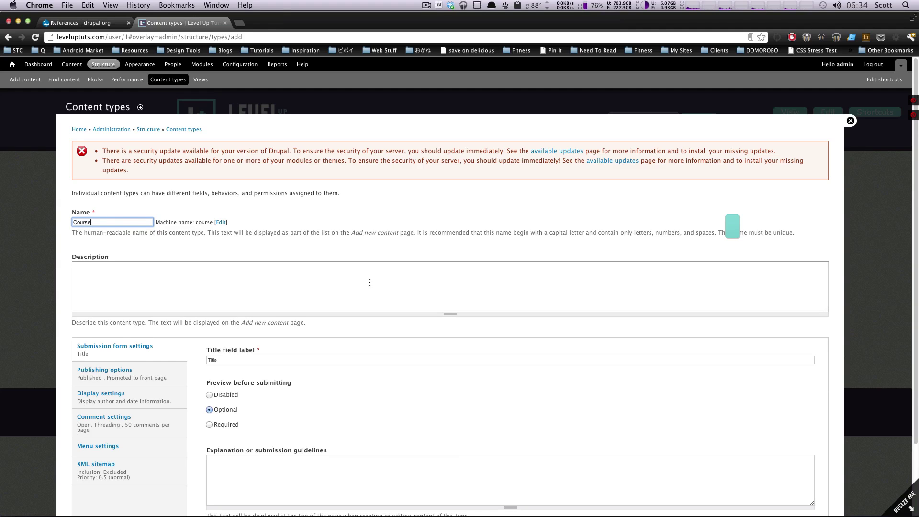
{"action": "left_click", "coordinate": [262, 364]}
{"action": "double_click", "coordinate": [211, 363]}
{"action": "type", "text": "C"}
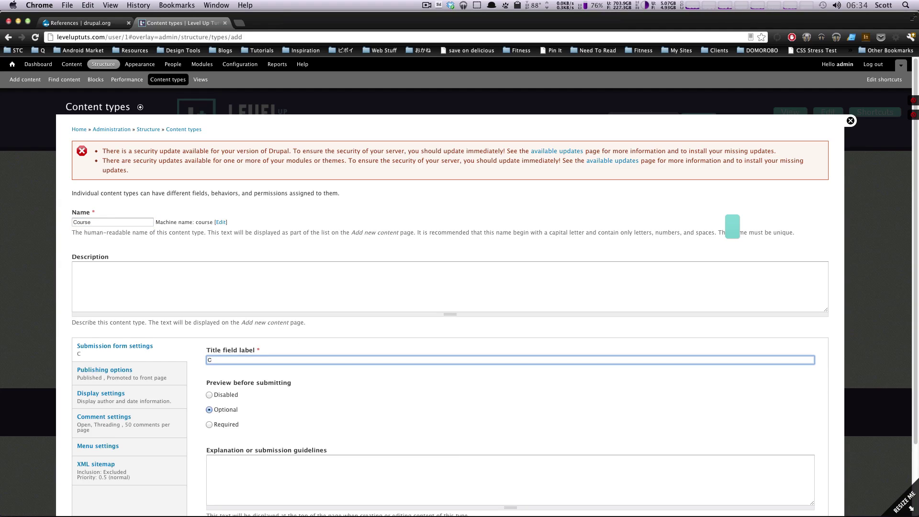
{"action": "type", "text": "ourse Title"}
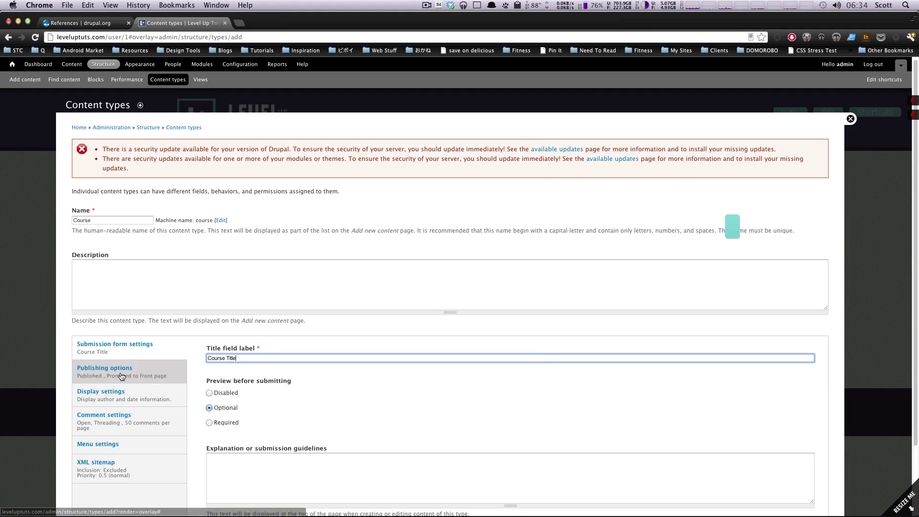
Step: Set Course comments to Hidden by default and save the type with Save and add fields
{"action": "left_click", "coordinate": [134, 394]}
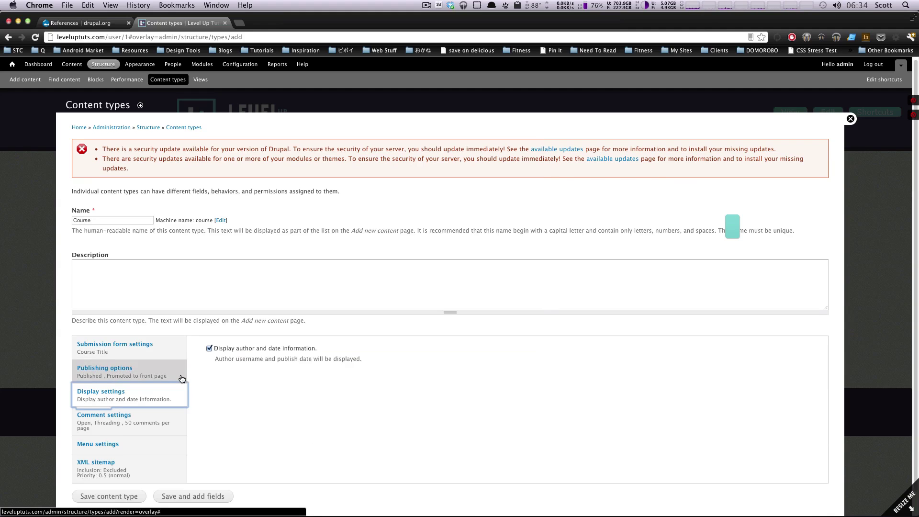
{"action": "left_click", "coordinate": [122, 415]}
{"action": "left_click", "coordinate": [225, 356]}
{"action": "left_click", "coordinate": [222, 377]}
{"action": "left_click", "coordinate": [95, 372]}
{"action": "scroll", "coordinate": [144, 392], "scroll_direction": "down", "scroll_amount": 1}
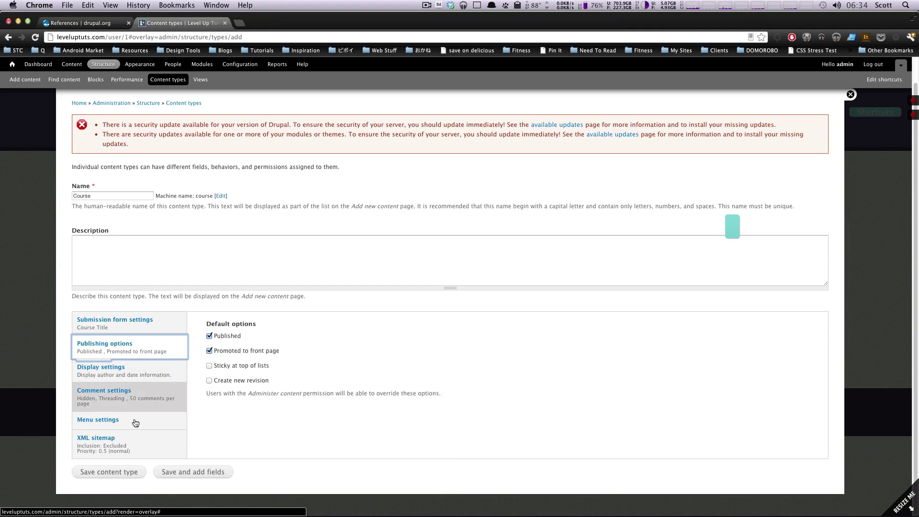
{"action": "left_click", "coordinate": [194, 473]}
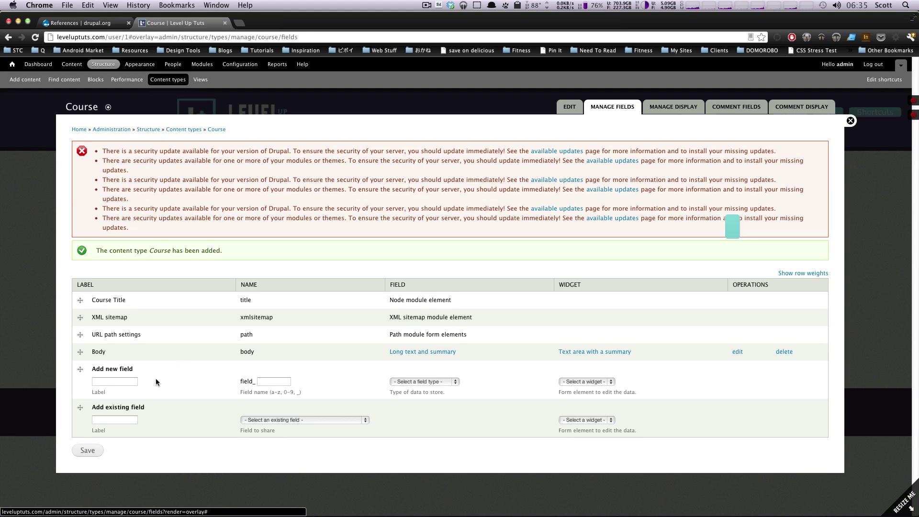
Step: Enter a new field labelled 'Topic', machine name field_topic, with type Node reference
{"action": "left_click", "coordinate": [122, 383]}
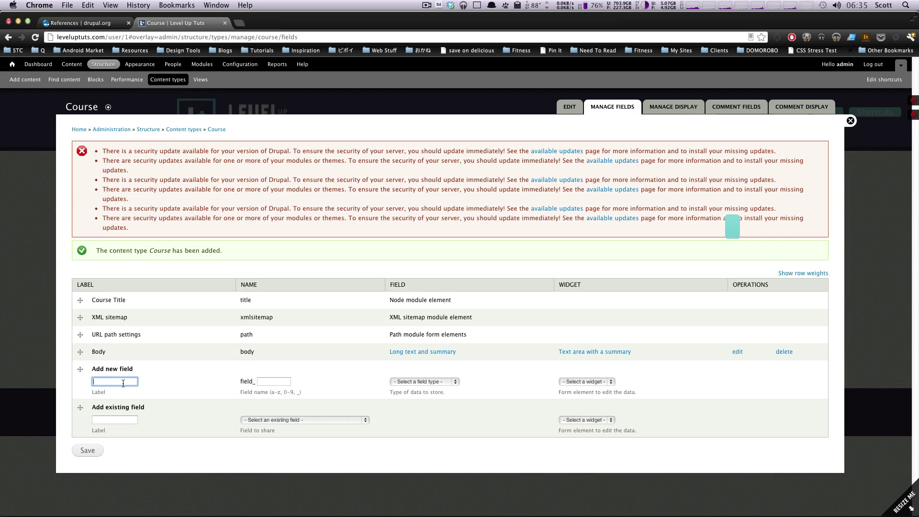
{"action": "type", "text": "Paret"}
{"action": "key", "text": "super+a"}
{"action": "type", "text": "Topic"}
{"action": "left_click", "coordinate": [279, 381]}
{"action": "type", "text": "to"}
{"action": "left_click", "coordinate": [425, 381]}
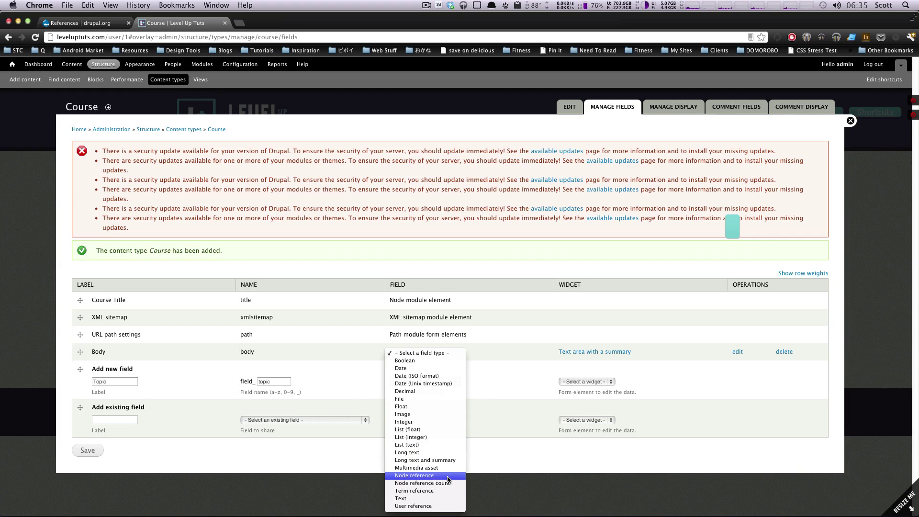
{"action": "left_click", "coordinate": [448, 475]}
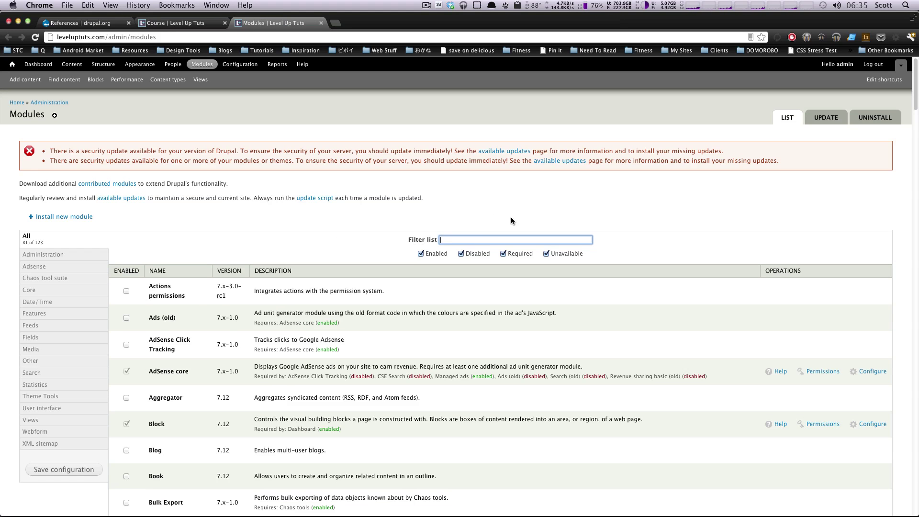
Step: Filter the Modules list by 're' to confirm References is enabled, then return to Course fields
{"action": "left_click", "coordinate": [517, 238]}
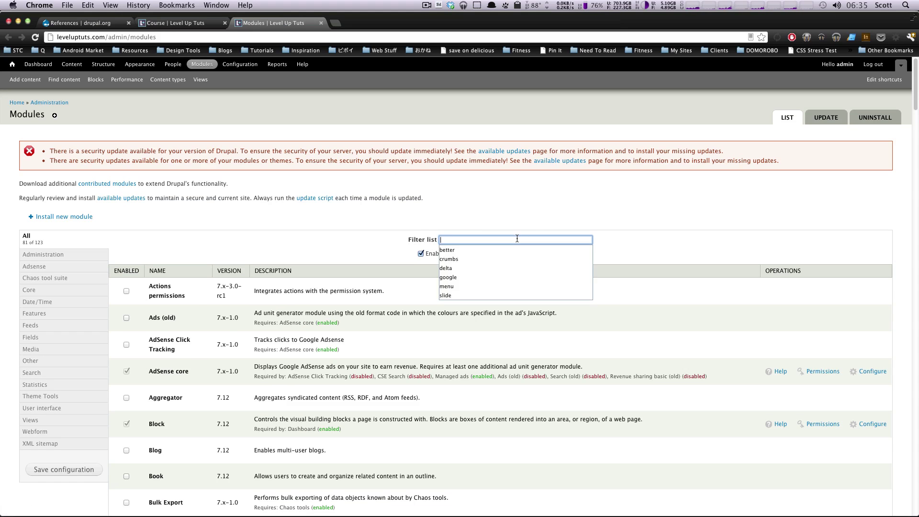
{"action": "type", "text": "ref"}
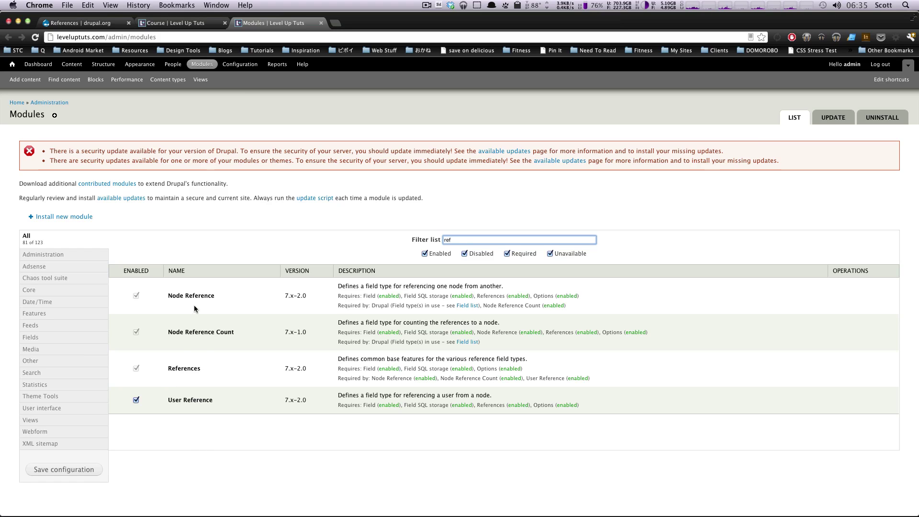
{"action": "left_click", "coordinate": [144, 22]}
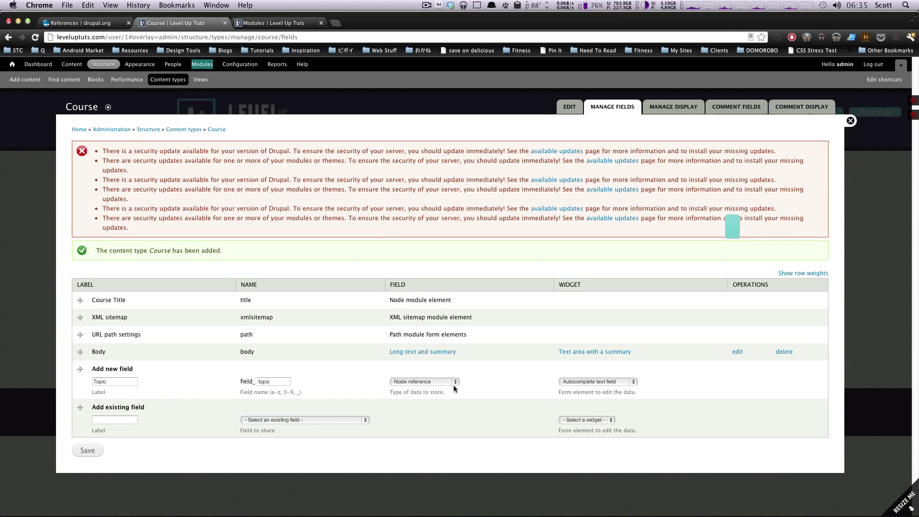
Step: Keep Node reference for Topic, choose the Check boxes/radio buttons widget, and save the field
{"action": "left_click", "coordinate": [440, 382]}
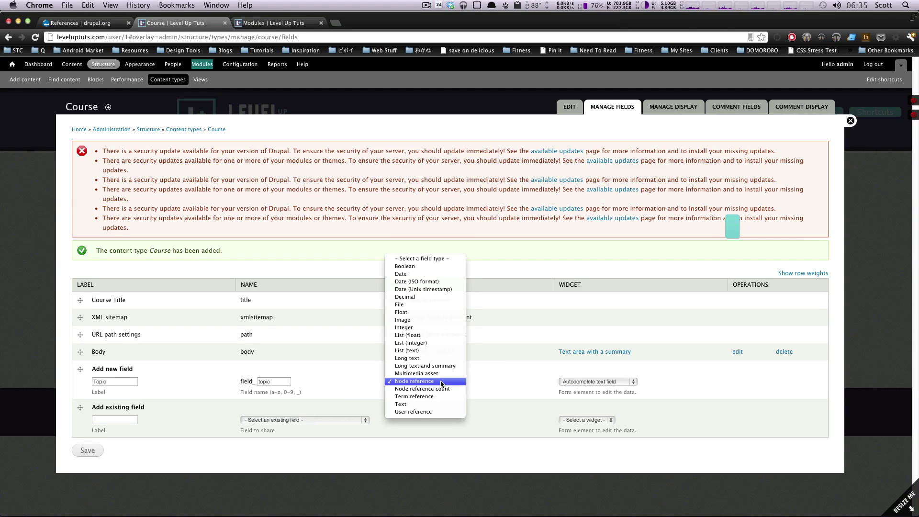
{"action": "left_click", "coordinate": [440, 382]}
{"action": "left_click", "coordinate": [574, 381]}
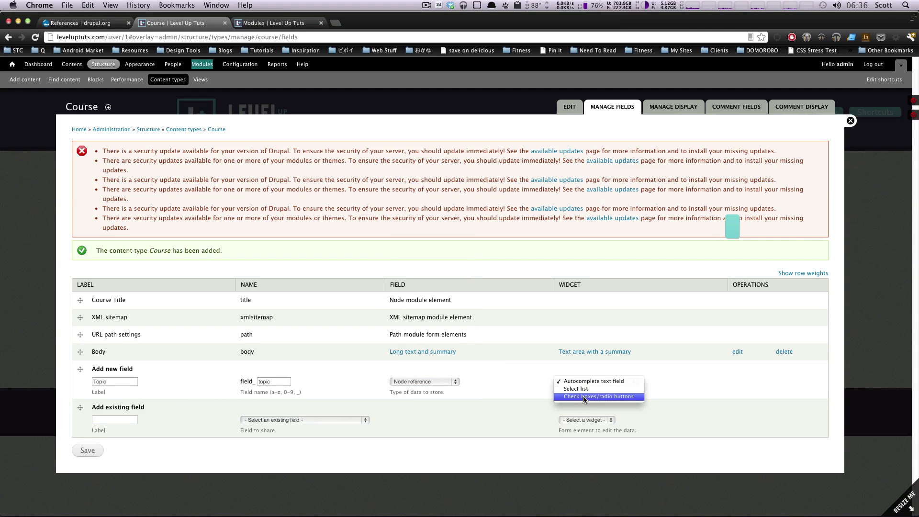
{"action": "left_click", "coordinate": [583, 396]}
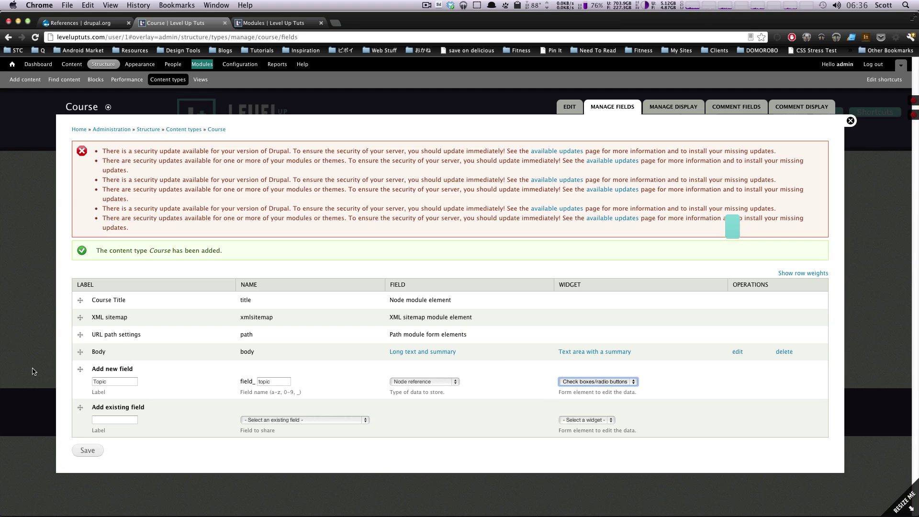
{"action": "left_click", "coordinate": [87, 451]}
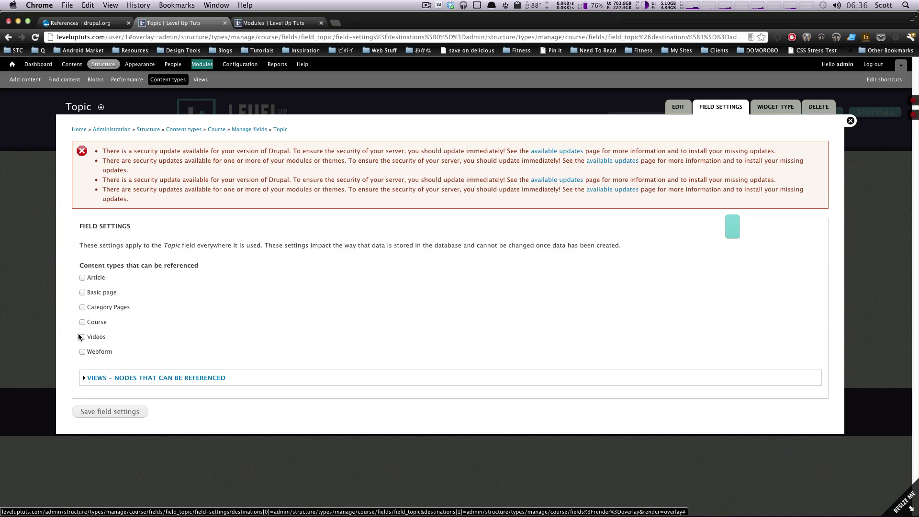
Step: Tick Category Pages as the referenceable content type and save the Topic field settings
{"action": "left_click_drag", "start_coordinate": [87, 264], "coordinate": [198, 273]}
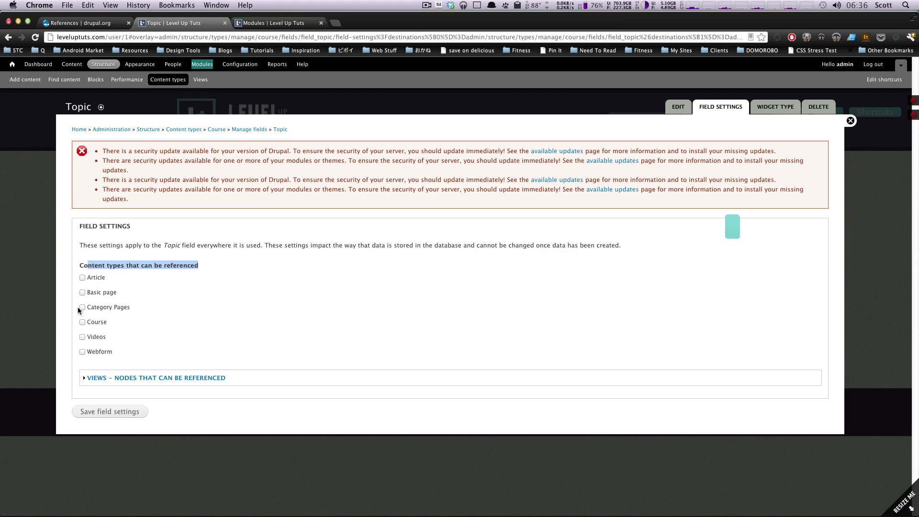
{"action": "left_click_drag", "start_coordinate": [88, 307], "coordinate": [138, 306]}
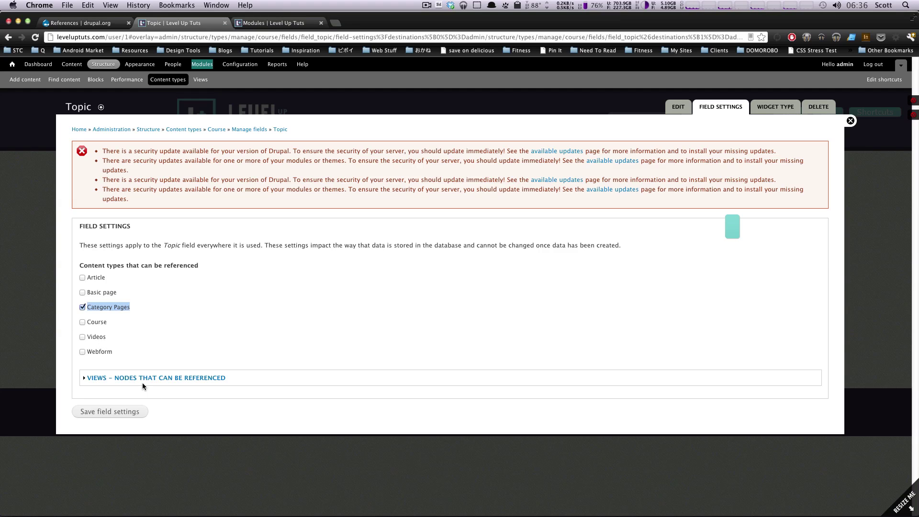
{"action": "left_click", "coordinate": [128, 413]}
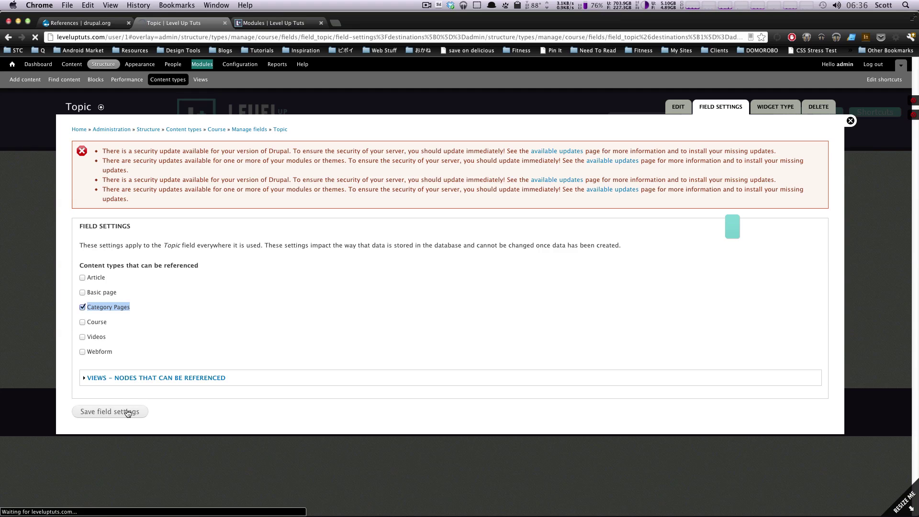
Step: Set Topic's Number of values to Unlimited and save the field configuration
{"action": "scroll", "coordinate": [127, 288], "scroll_direction": "down", "scroll_amount": 5}
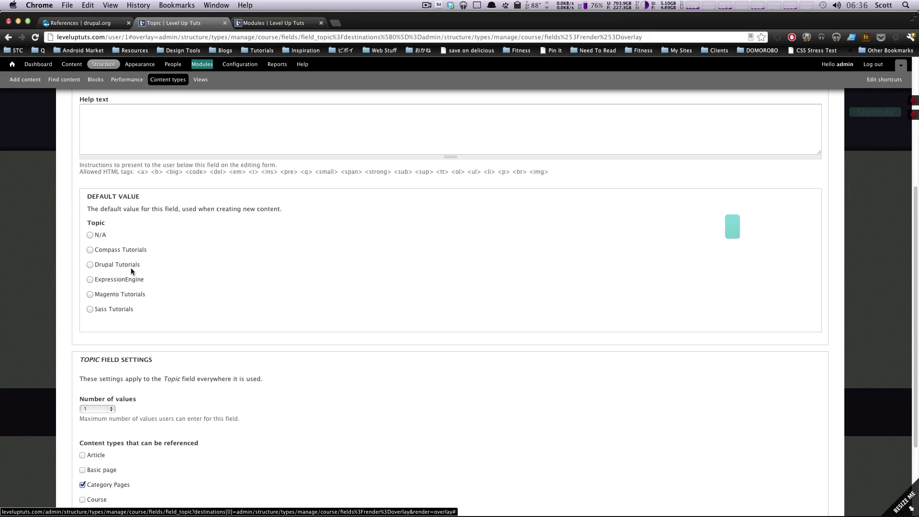
{"action": "left_click", "coordinate": [100, 408]}
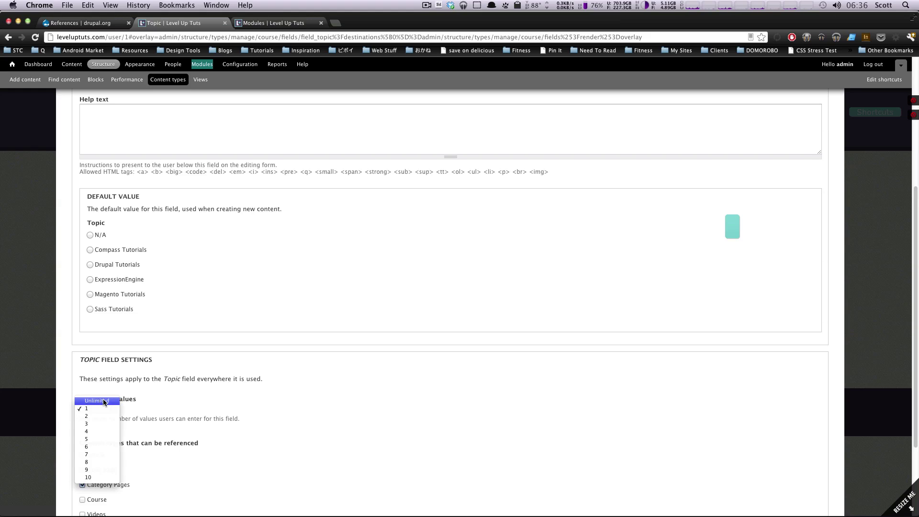
{"action": "left_click", "coordinate": [96, 400]}
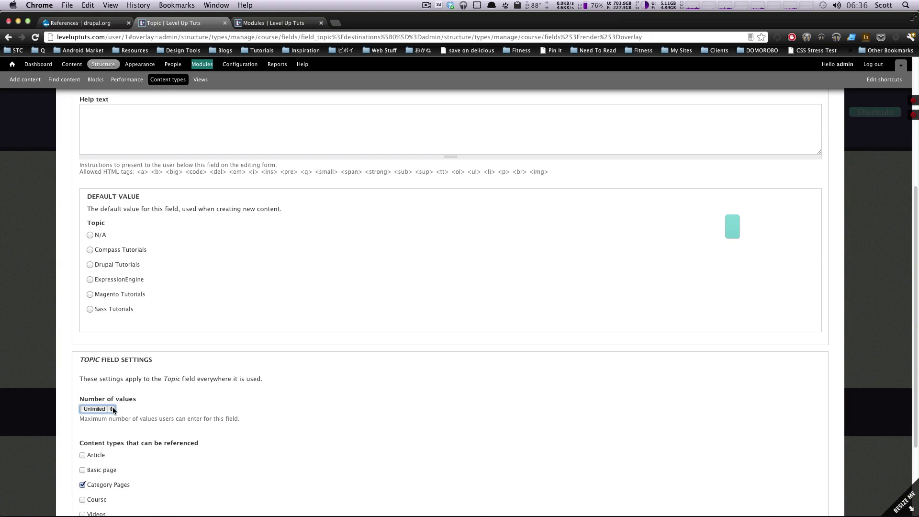
{"action": "scroll", "coordinate": [120, 402], "scroll_direction": "down", "scroll_amount": 3}
{"action": "left_click", "coordinate": [105, 293]}
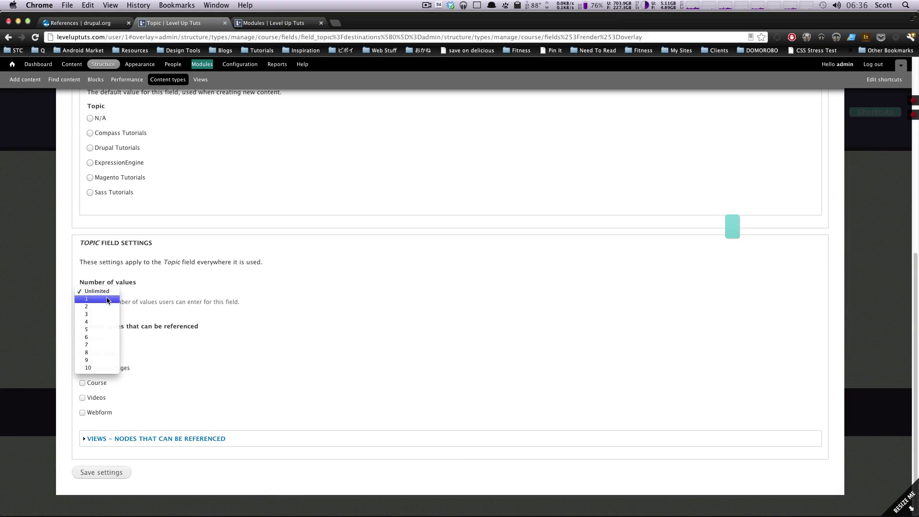
{"action": "left_click", "coordinate": [109, 299]}
{"action": "left_click", "coordinate": [106, 290]}
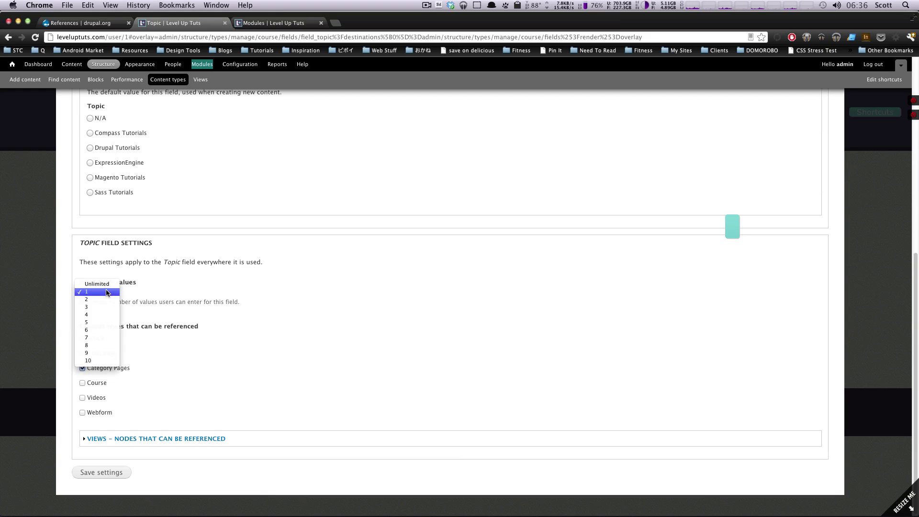
{"action": "left_click", "coordinate": [105, 286]}
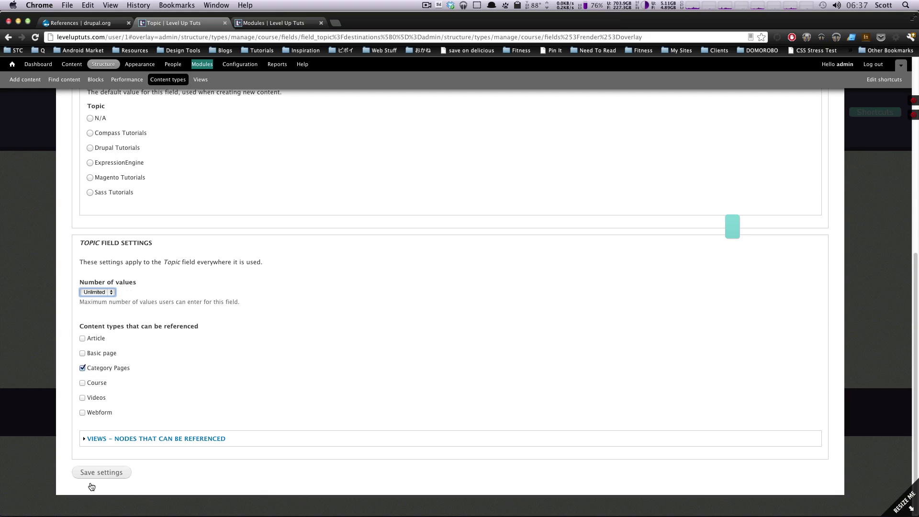
{"action": "left_click", "coordinate": [108, 476]}
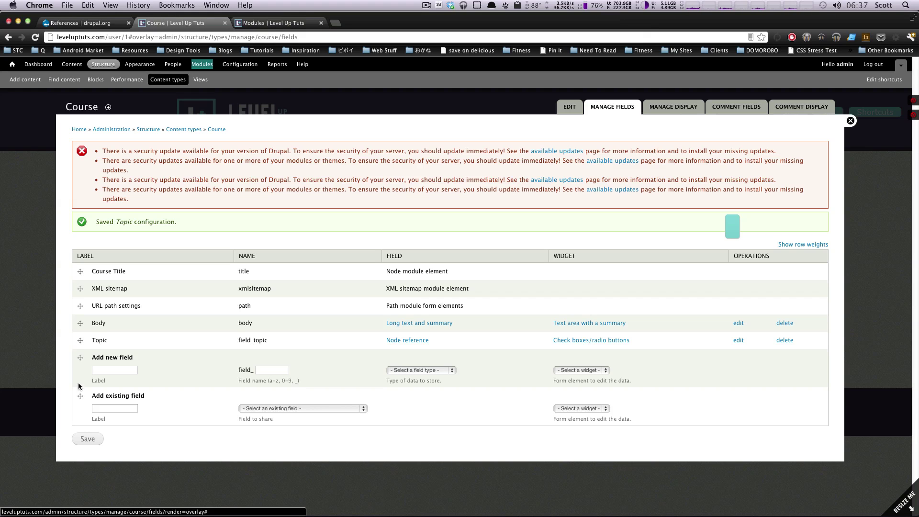
Step: Create field 'Course Videos' (course_videos) as Node reference with the Autocomplete text field widget
{"action": "left_click", "coordinate": [103, 372]}
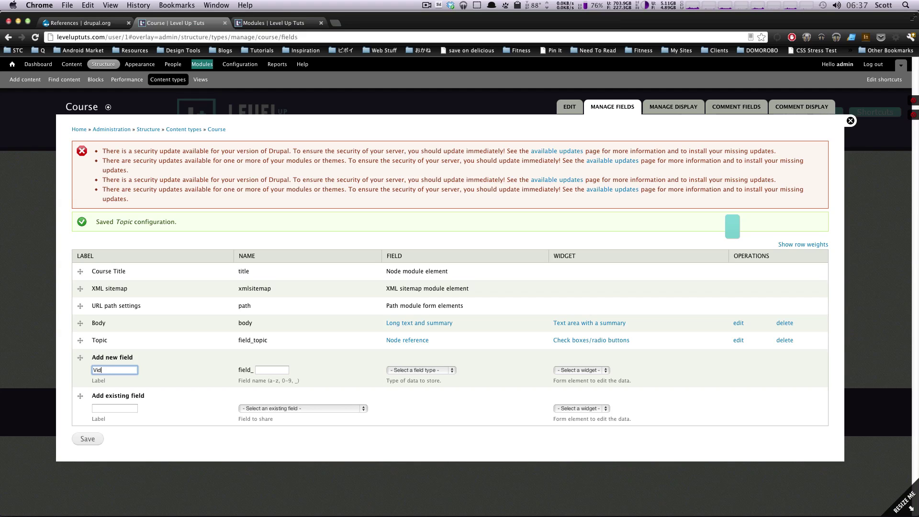
{"action": "left_click", "coordinate": [283, 368]}
{"action": "type", "text": "course"}
{"action": "type", "text": "_videos"}
{"action": "double_click", "coordinate": [102, 370]}
{"action": "type", "text": "Course"}
{"action": "left_click", "coordinate": [427, 370]}
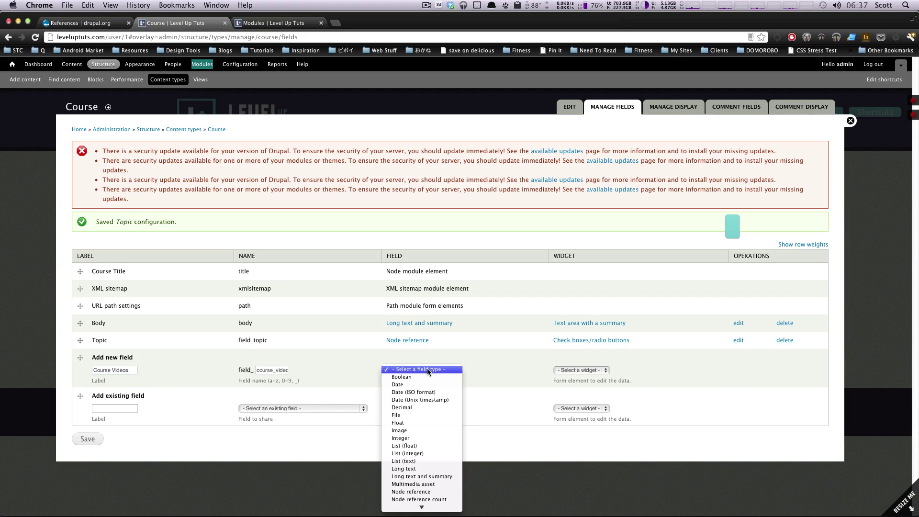
{"action": "left_click", "coordinate": [421, 474]}
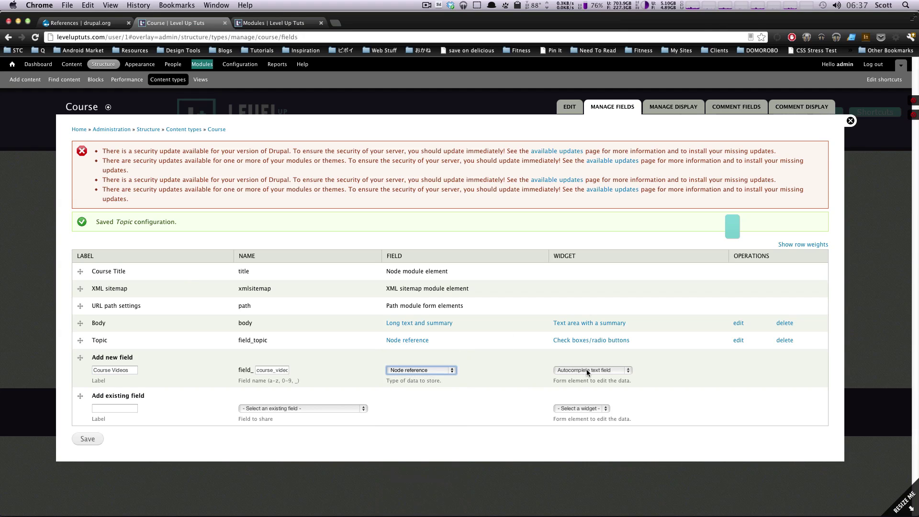
{"action": "left_click", "coordinate": [587, 369]}
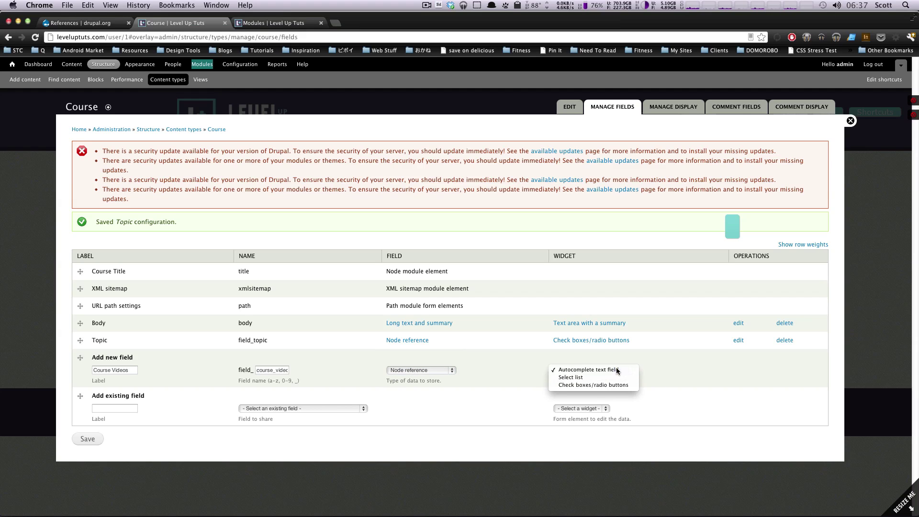
{"action": "left_click", "coordinate": [616, 368]}
{"action": "left_click", "coordinate": [93, 444]}
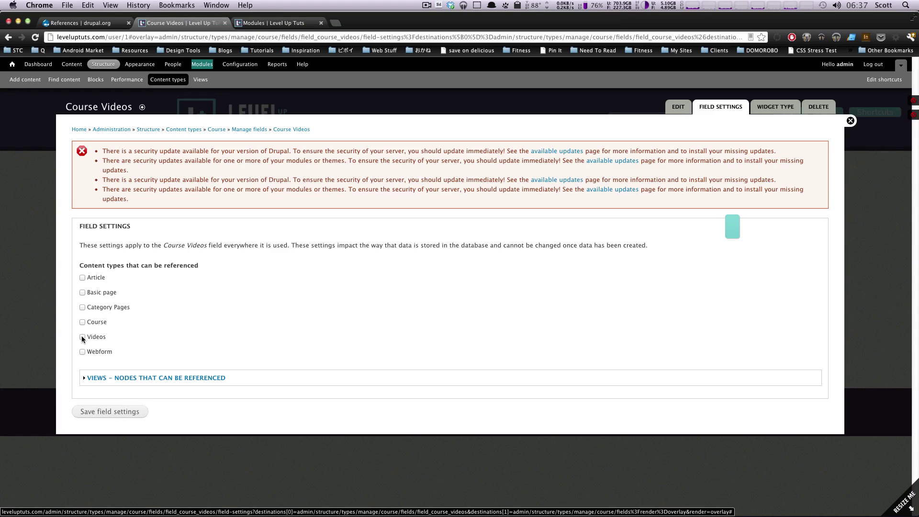
Step: Let Course Videos reference Videos content with Unlimited values and save both settings pages
{"action": "left_click", "coordinate": [82, 338]}
{"action": "left_click", "coordinate": [128, 418]}
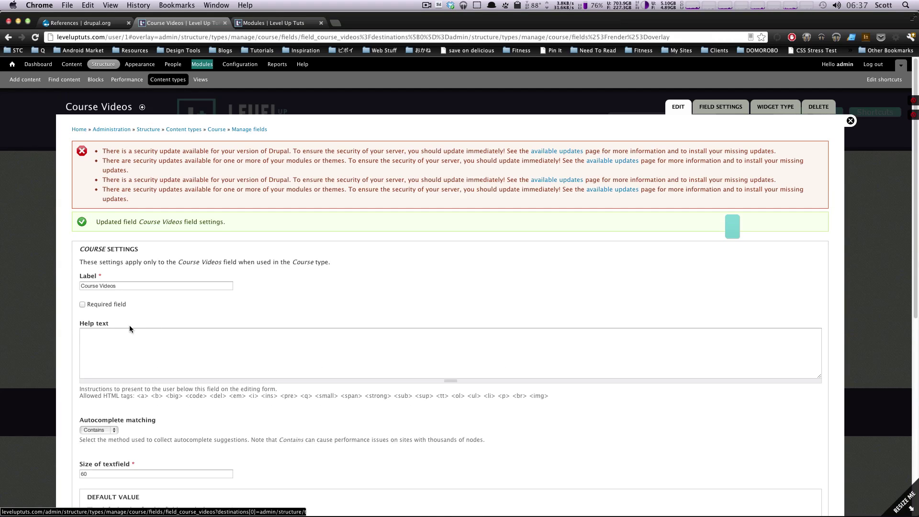
{"action": "scroll", "coordinate": [130, 328], "scroll_direction": "down", "scroll_amount": 6}
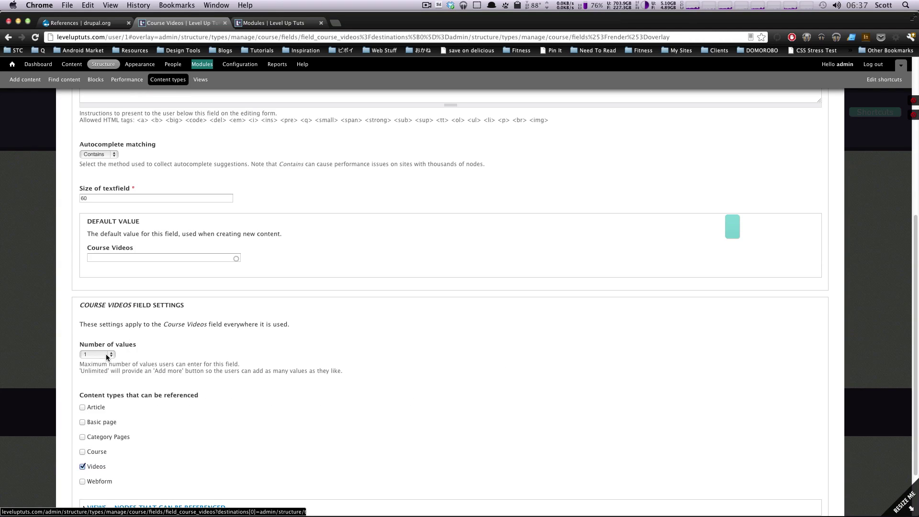
{"action": "left_click", "coordinate": [106, 357]}
{"action": "left_click", "coordinate": [108, 348]}
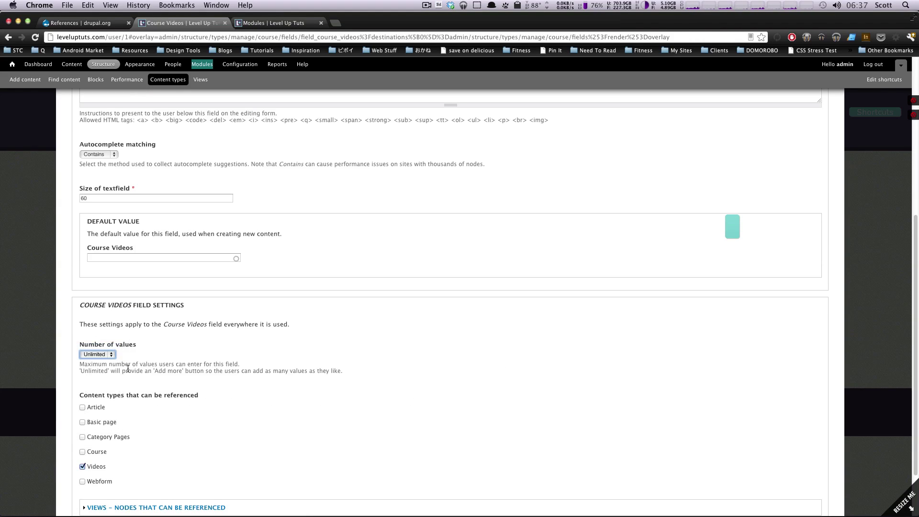
{"action": "scroll", "coordinate": [188, 365], "scroll_direction": "down", "scroll_amount": 2}
{"action": "left_click", "coordinate": [185, 373]}
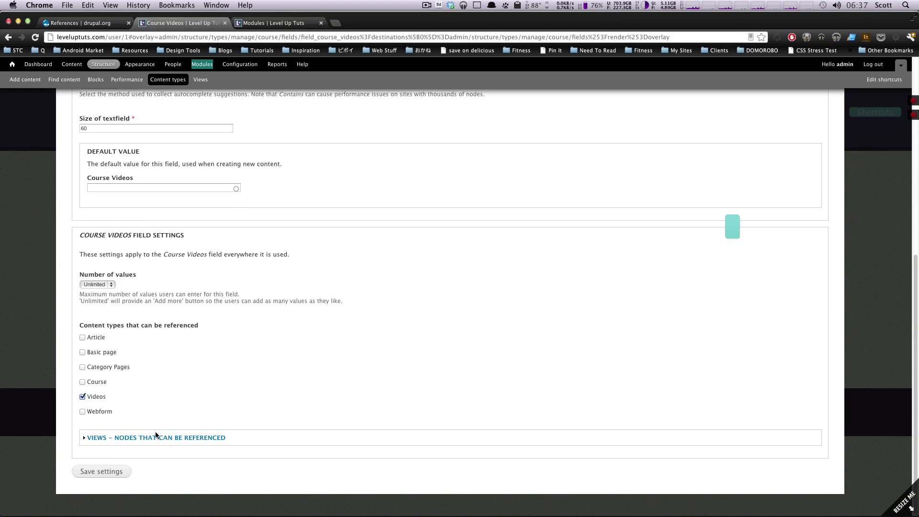
{"action": "left_click", "coordinate": [101, 471]}
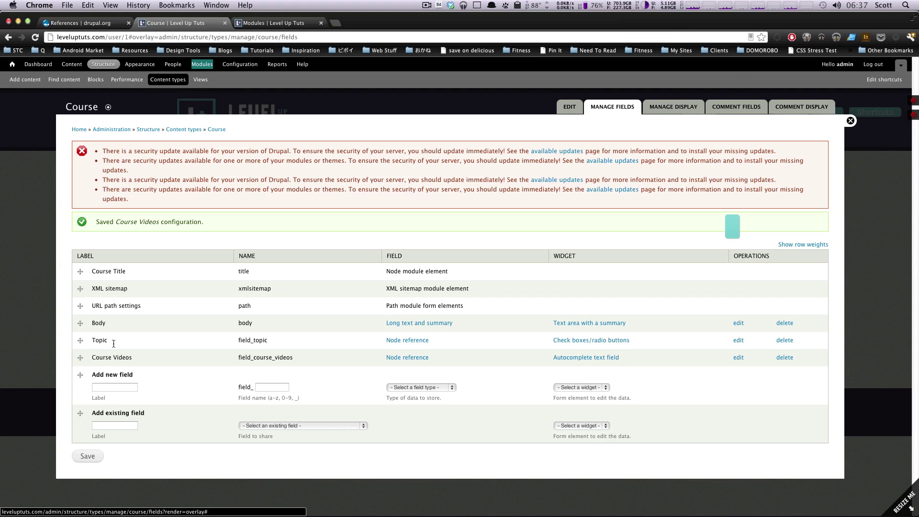
Step: Start a new Course titled 'Views' and scroll down to its Topic and Course Videos fields
{"action": "left_click", "coordinate": [27, 80]}
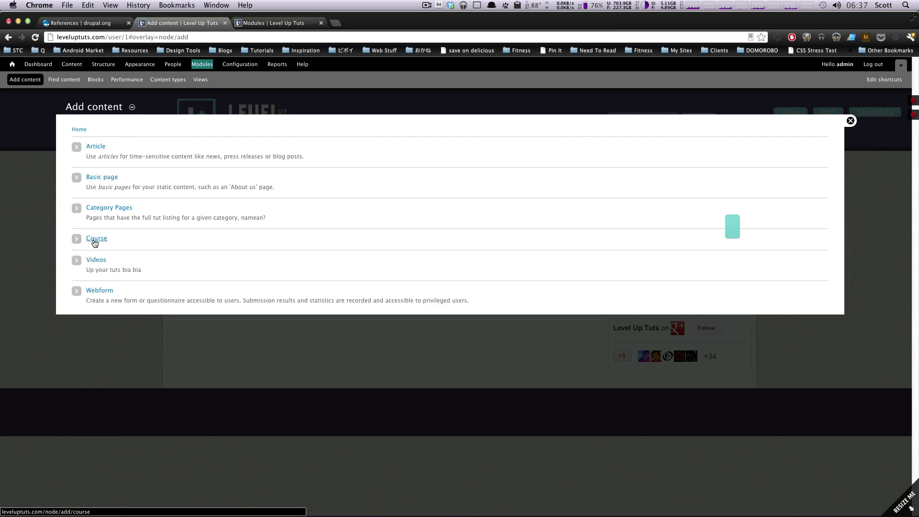
{"action": "left_click", "coordinate": [95, 242]}
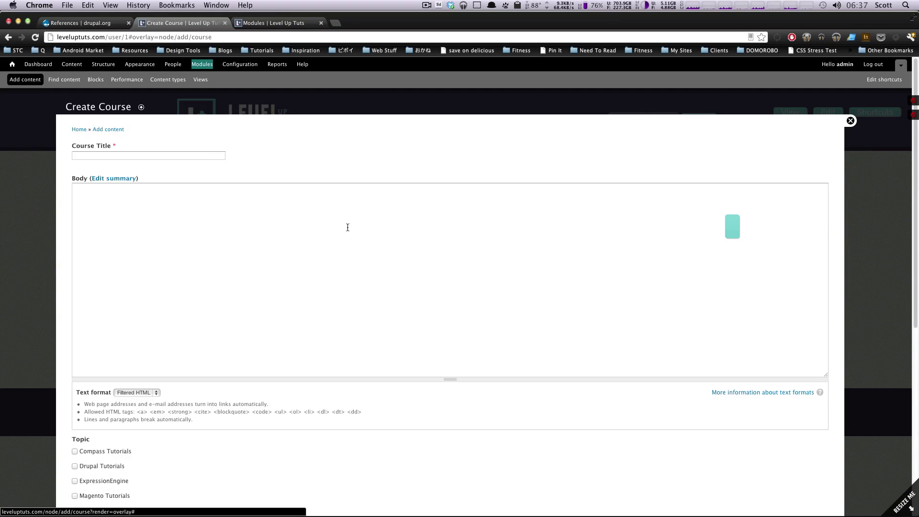
{"action": "left_click", "coordinate": [165, 156]}
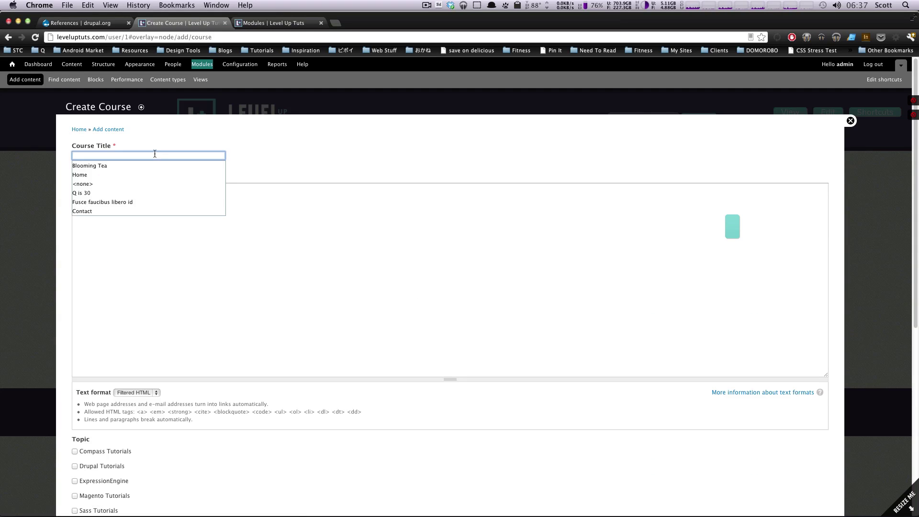
{"action": "type", "text": "Views"}
{"action": "left_click", "coordinate": [78, 233]}
{"action": "scroll", "coordinate": [92, 235], "scroll_direction": "down", "scroll_amount": 3}
{"action": "scroll", "coordinate": [73, 232], "scroll_direction": "up", "scroll_amount": 3}
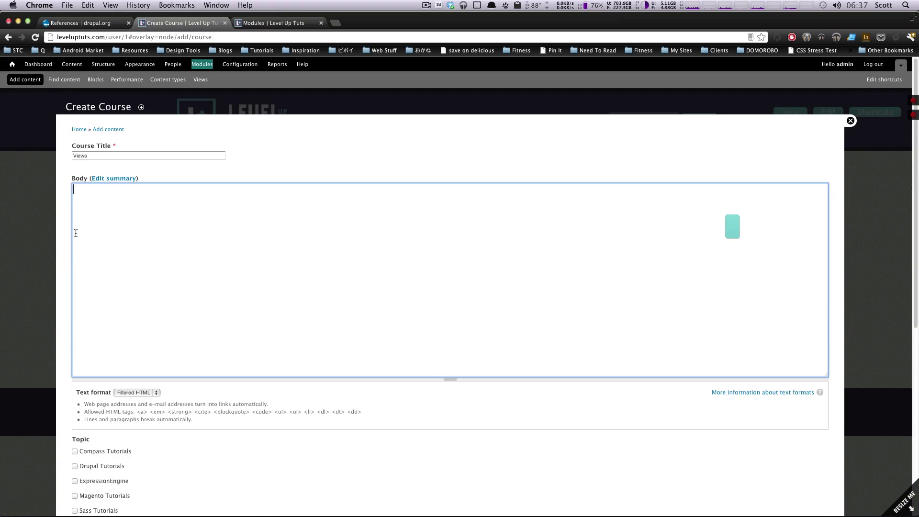
{"action": "scroll", "coordinate": [224, 362], "scroll_direction": "down", "scroll_amount": 7}
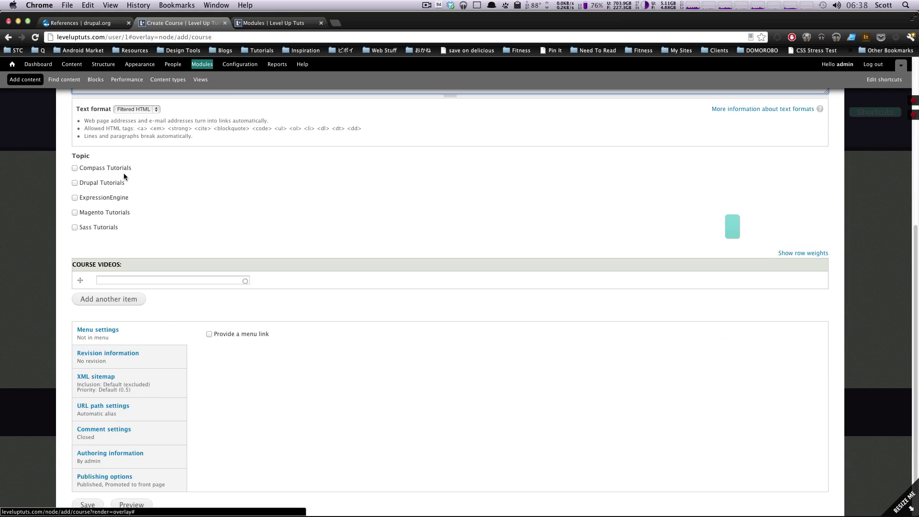
Step: Tick the Drupal Tutorials topic and link videos #23 An Introduction To Views and #24 Creating A Block View
{"action": "left_click", "coordinate": [76, 183]}
{"action": "left_click", "coordinate": [149, 281]}
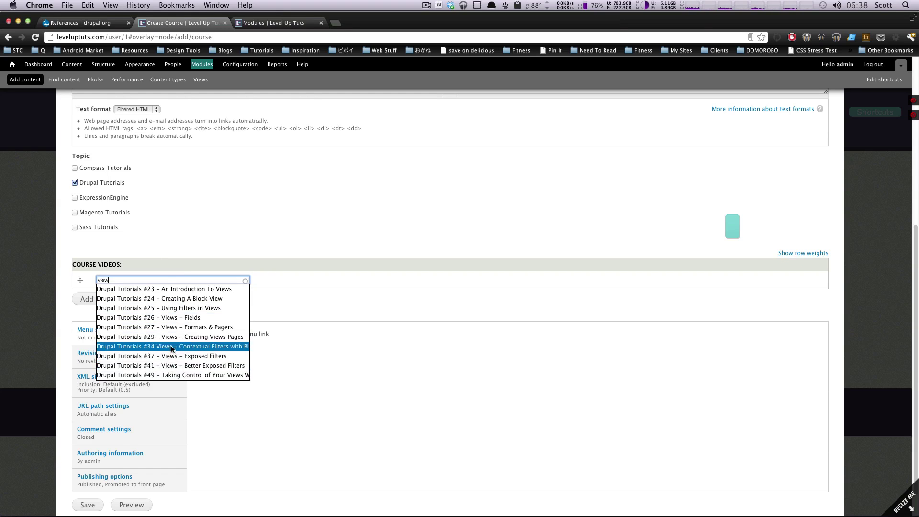
{"action": "left_click", "coordinate": [195, 289]}
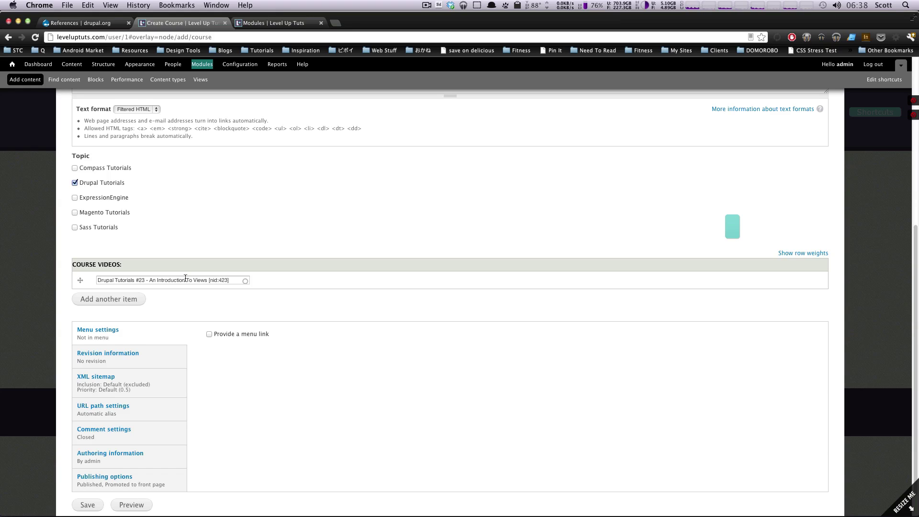
{"action": "left_click", "coordinate": [106, 300]}
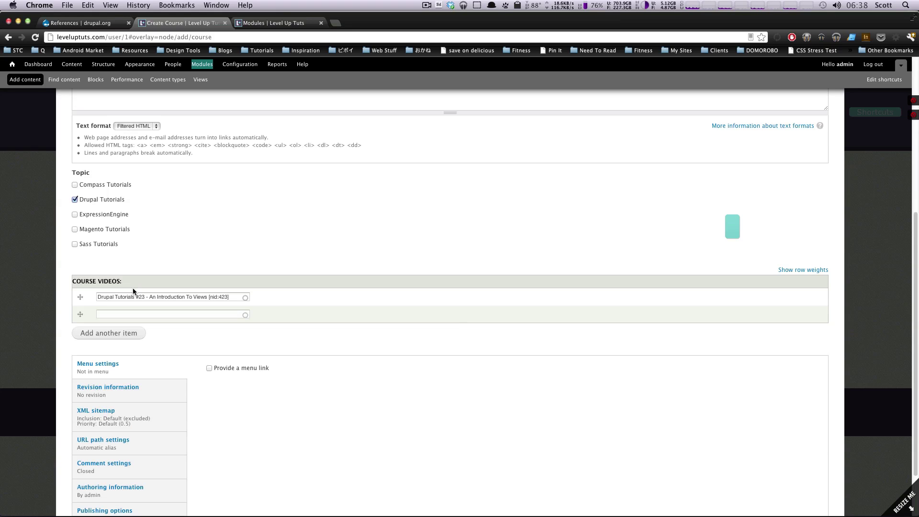
{"action": "left_click", "coordinate": [117, 313]}
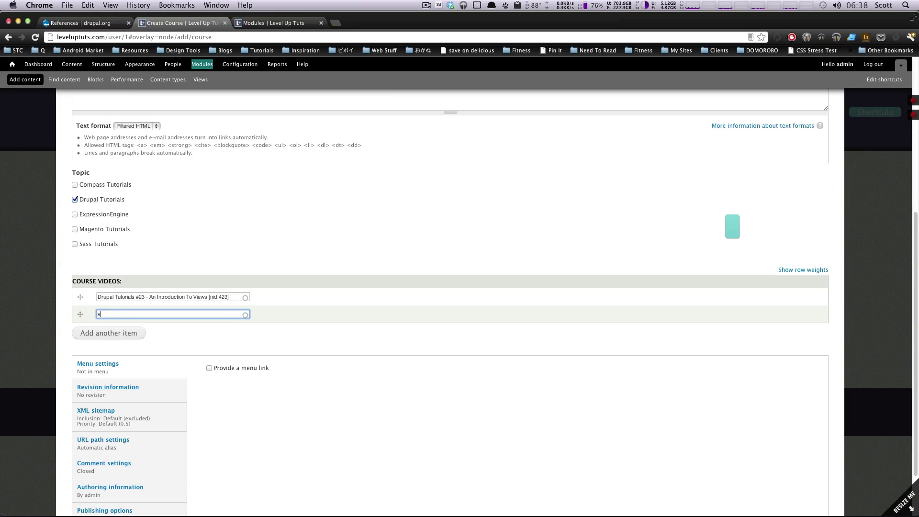
{"action": "type", "text": "view"}
{"action": "left_click", "coordinate": [110, 334]}
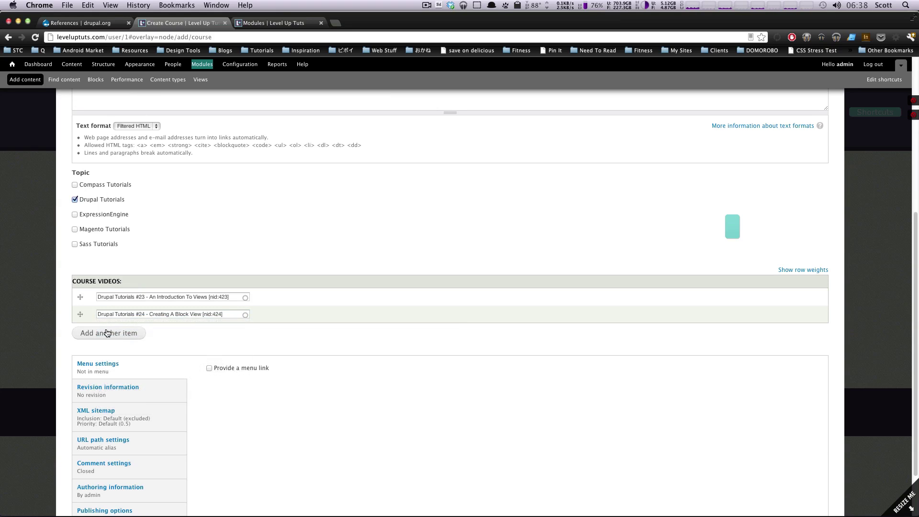
Step: Add third and fourth course videos: #25 Using Filters in Views and #26 Views - Fields
{"action": "left_click", "coordinate": [110, 334]}
{"action": "left_click", "coordinate": [123, 331]}
{"action": "type", "text": "view"}
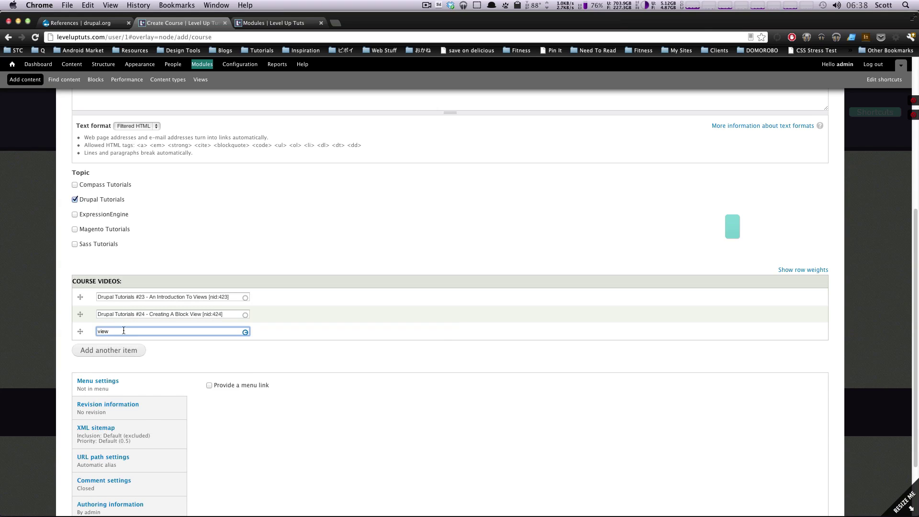
{"action": "left_click", "coordinate": [134, 357]}
{"action": "left_click", "coordinate": [133, 357]}
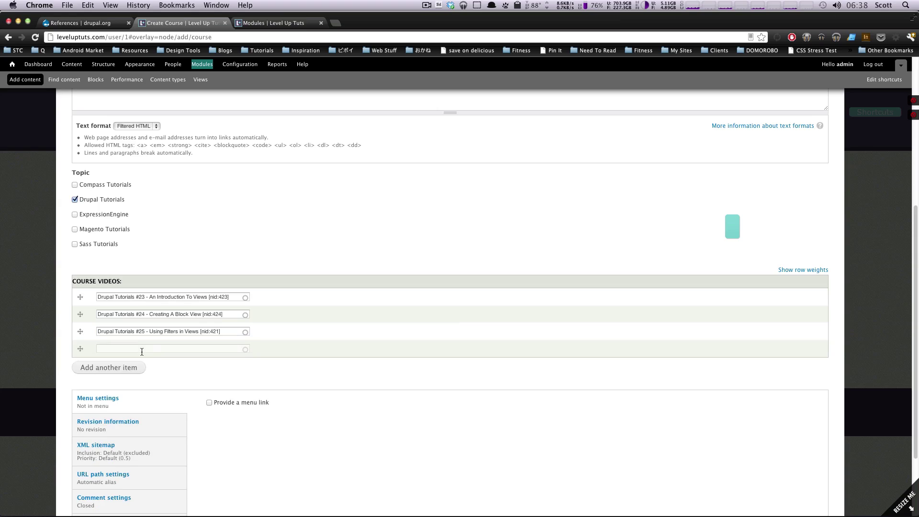
{"action": "left_click", "coordinate": [138, 351]}
{"action": "type", "text": "view"}
{"action": "left_click", "coordinate": [164, 382]}
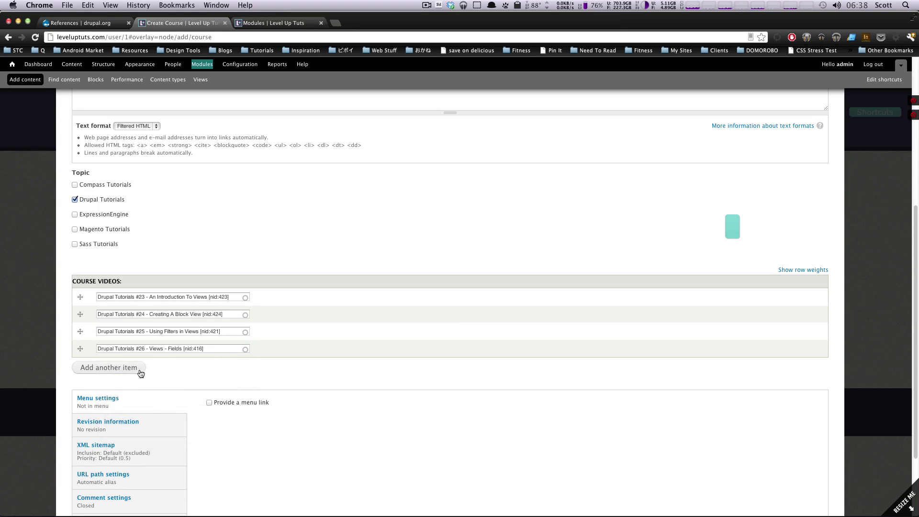
{"action": "scroll", "coordinate": [290, 365], "scroll_direction": "down", "scroll_amount": 3}
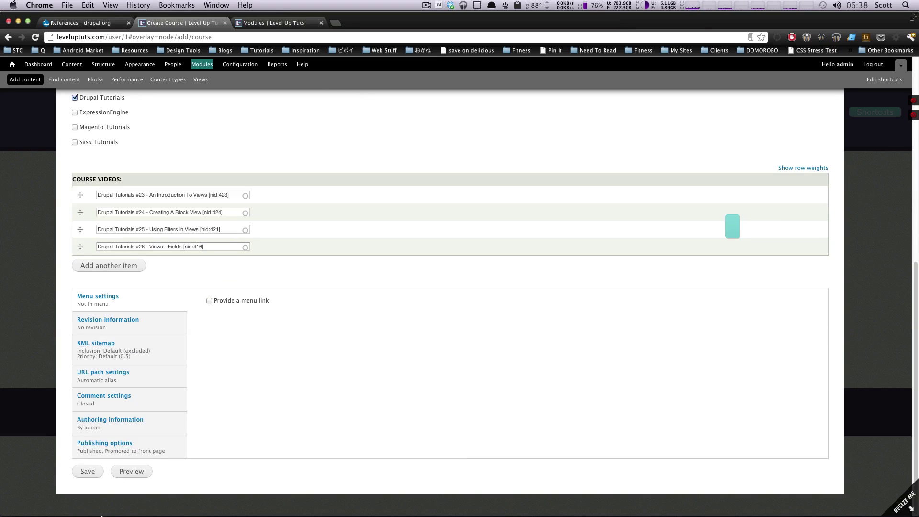
Step: Save the Views course, then highlight its title and date line on the new course page
{"action": "left_click", "coordinate": [92, 471]}
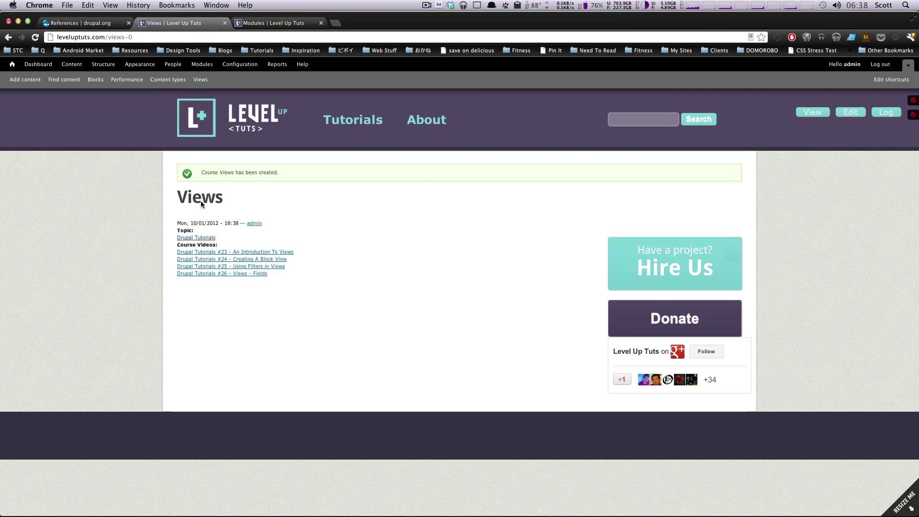
{"action": "left_click_drag", "start_coordinate": [179, 188], "coordinate": [258, 204]}
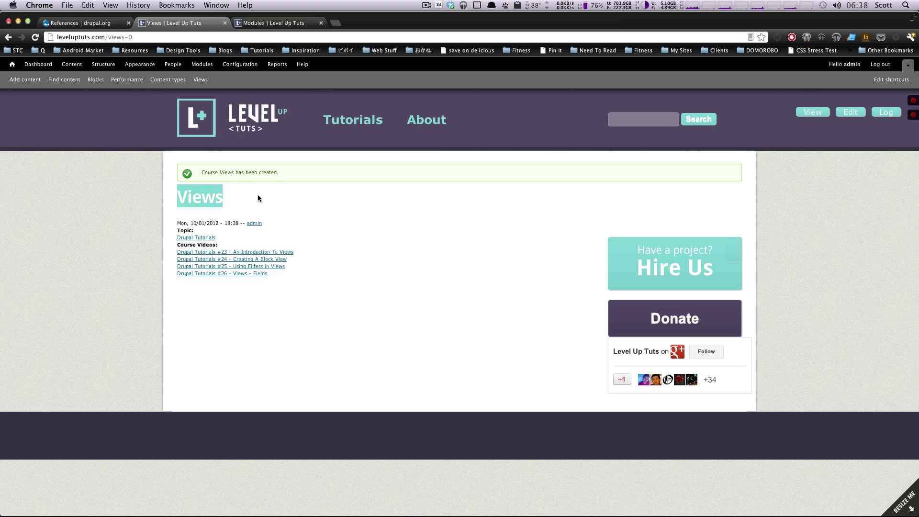
{"action": "left_click", "coordinate": [258, 204]}
{"action": "left_click_drag", "start_coordinate": [178, 229], "coordinate": [161, 217]}
{"action": "left_click", "coordinate": [429, 239]}
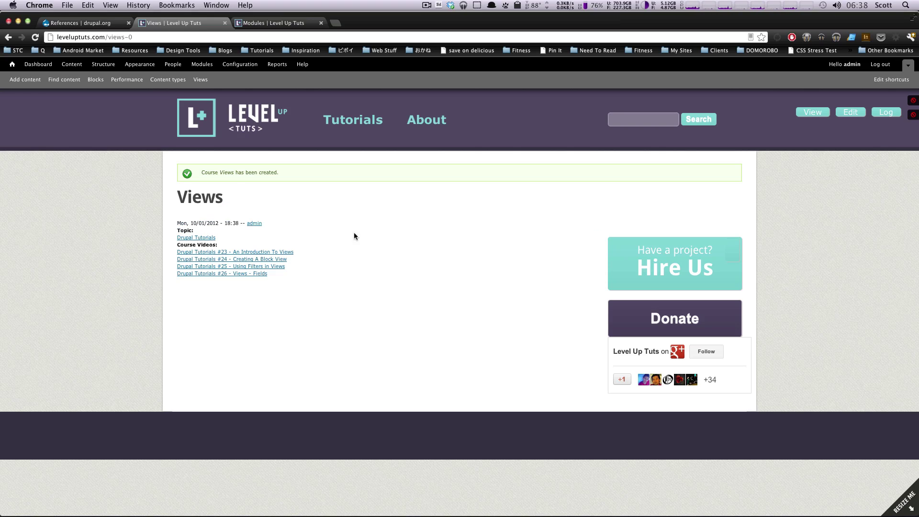
{"action": "left_click", "coordinate": [196, 239]}
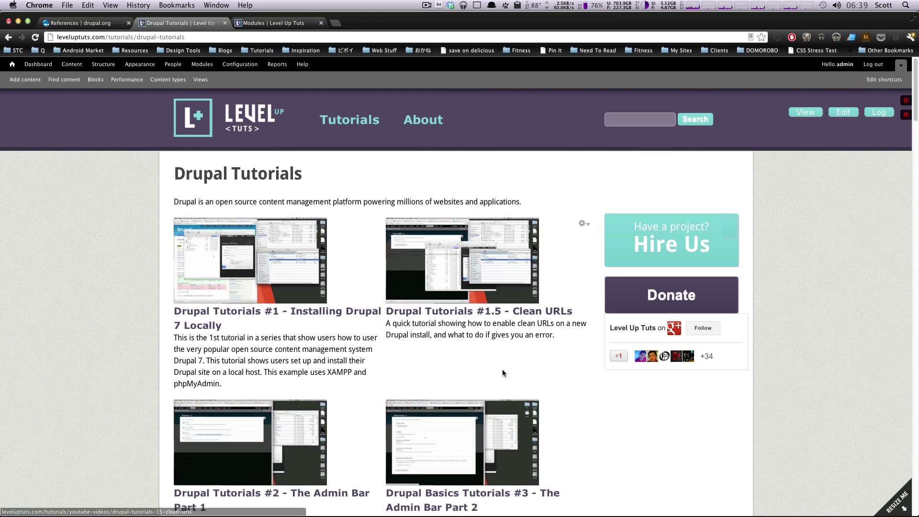
{"action": "scroll", "coordinate": [369, 334], "scroll_direction": "down", "scroll_amount": 5}
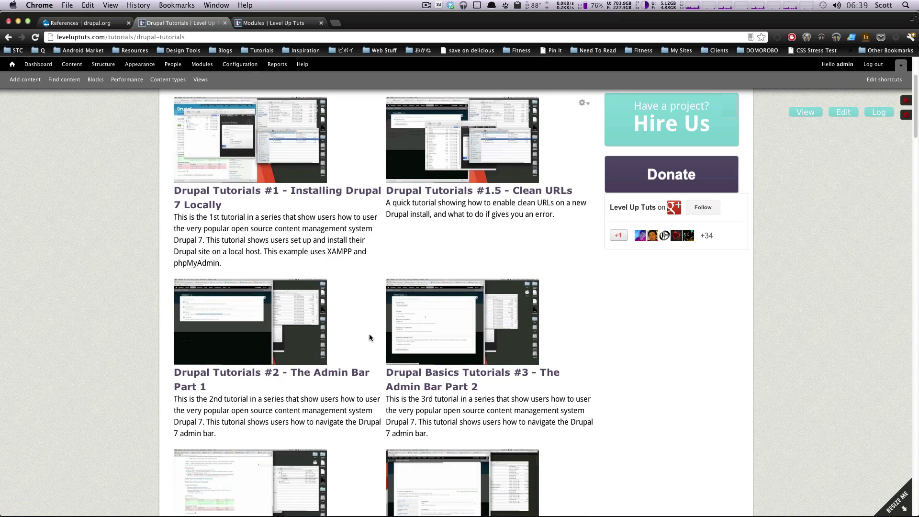
{"action": "scroll", "coordinate": [370, 337], "scroll_direction": "up", "scroll_amount": 5}
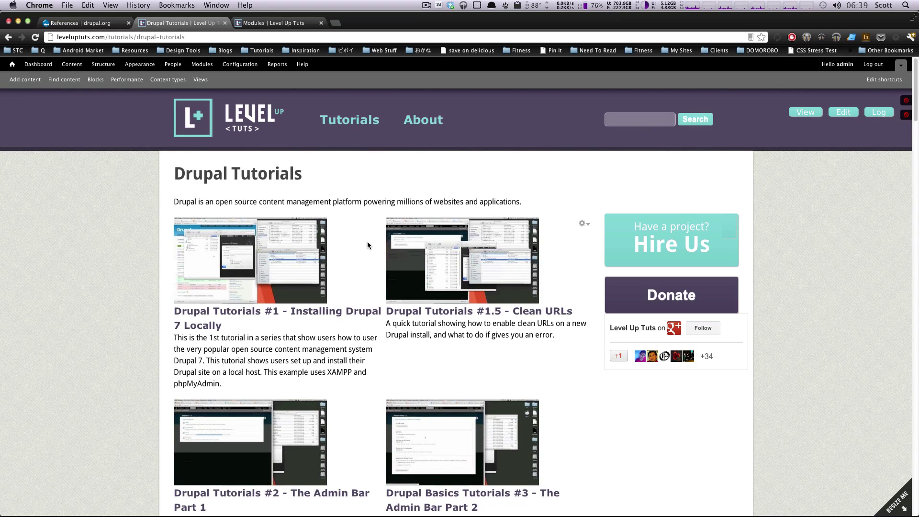
{"action": "key", "text": "super+bracketleft"}
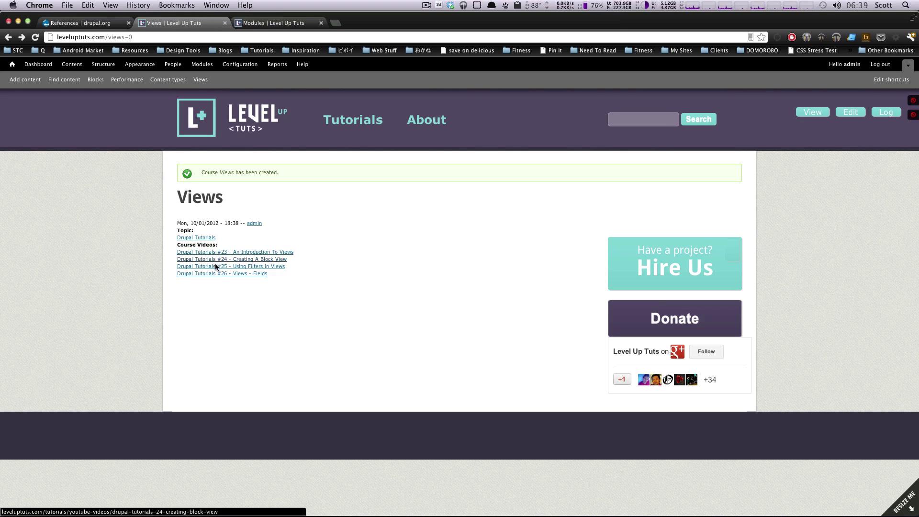
{"action": "left_click", "coordinate": [226, 254]}
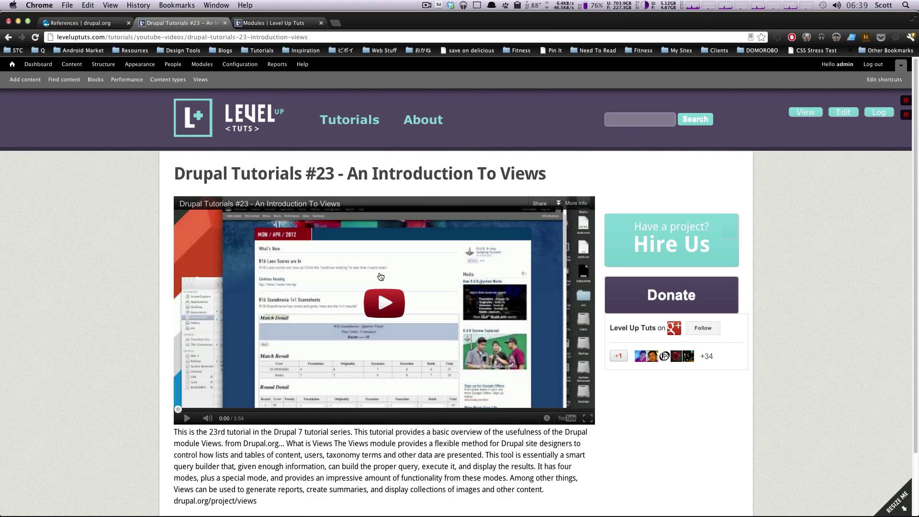
{"action": "scroll", "coordinate": [383, 282], "scroll_direction": "down", "scroll_amount": 3}
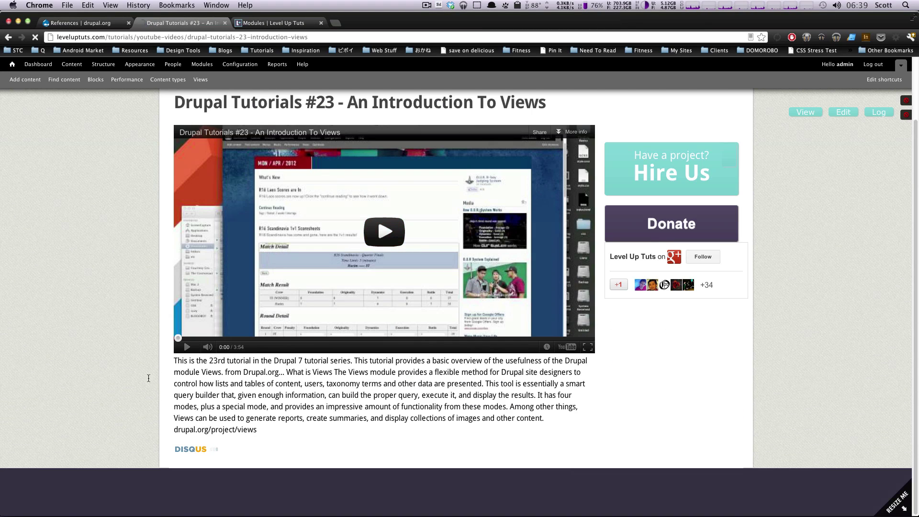
{"action": "left_click_drag", "start_coordinate": [188, 395], "coordinate": [328, 406]}
{"action": "scroll", "coordinate": [320, 373], "scroll_direction": "down", "scroll_amount": 3}
{"action": "scroll", "coordinate": [321, 376], "scroll_direction": "up", "scroll_amount": 5}
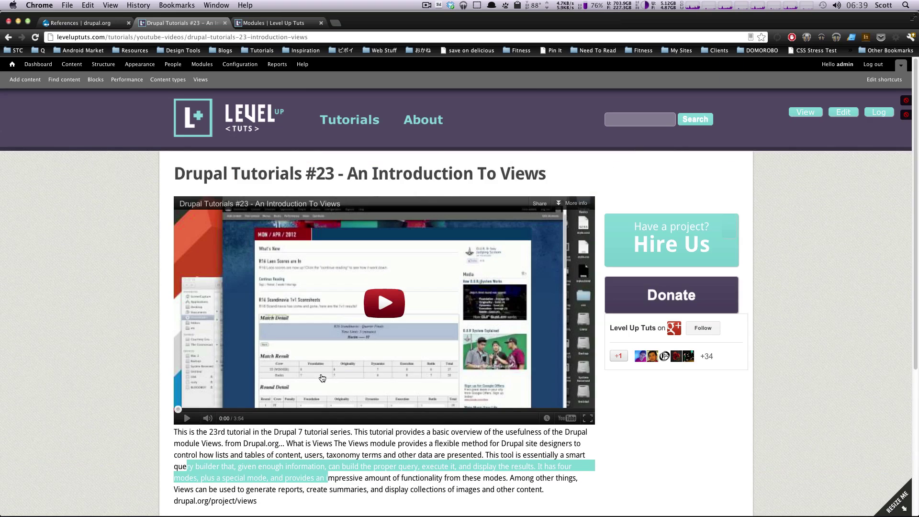